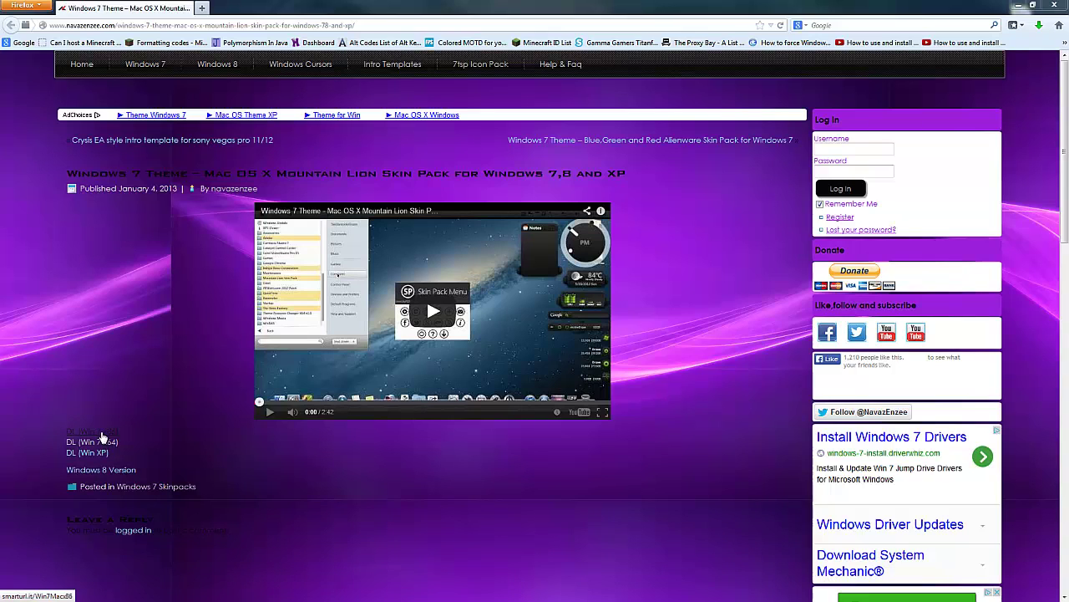
Download the Win 7 x86 skin pack and run Mountain_Lion_Skin_Pack_3.0-X86_win_7.exe from Firefox's downloads list.
click(99, 432)
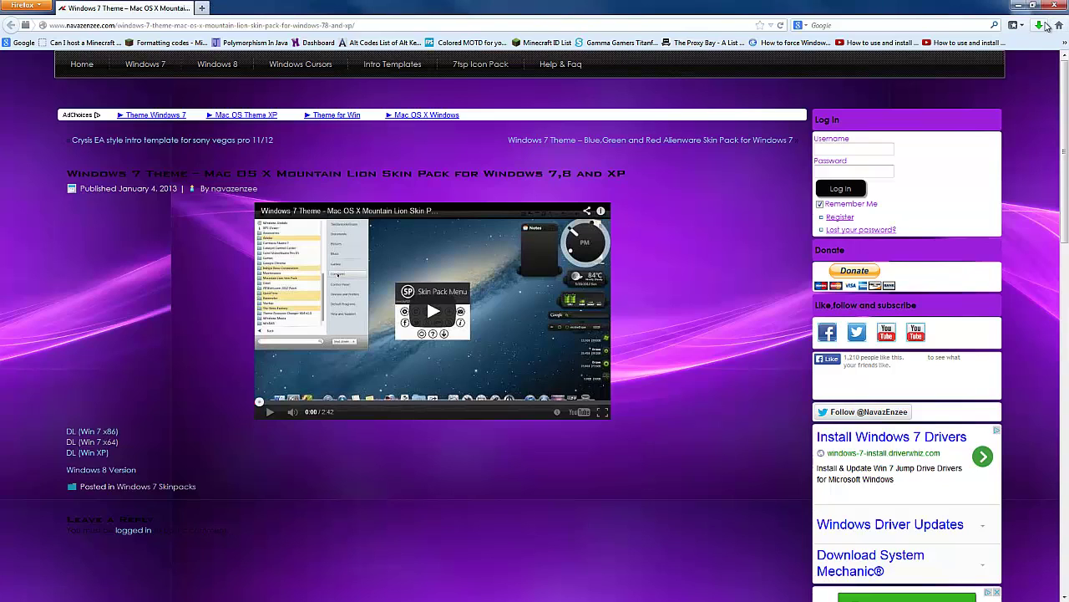
click(1040, 26)
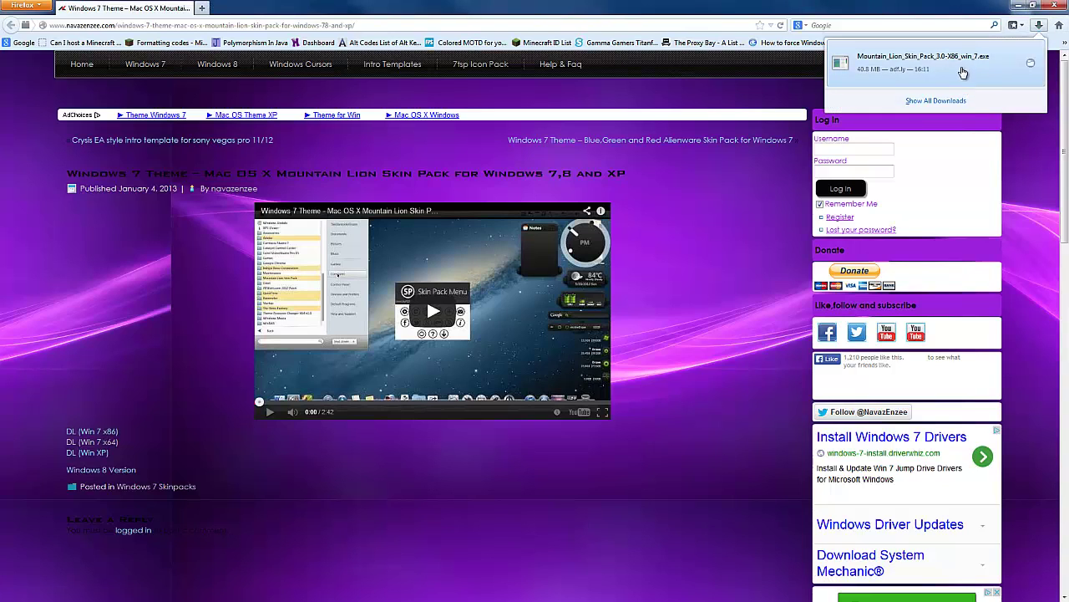
click(965, 73)
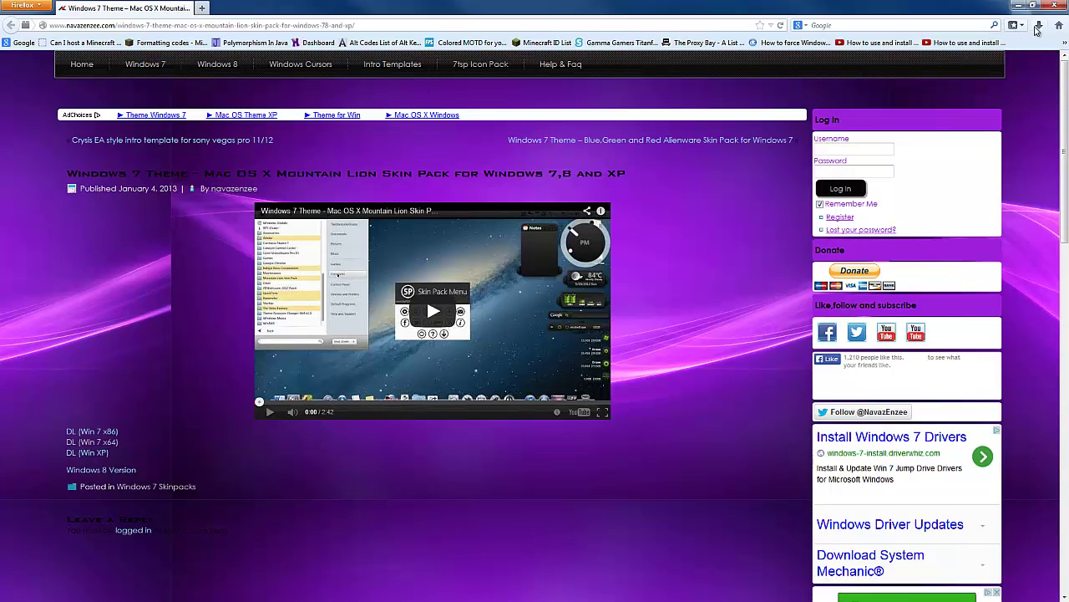
click(1038, 26)
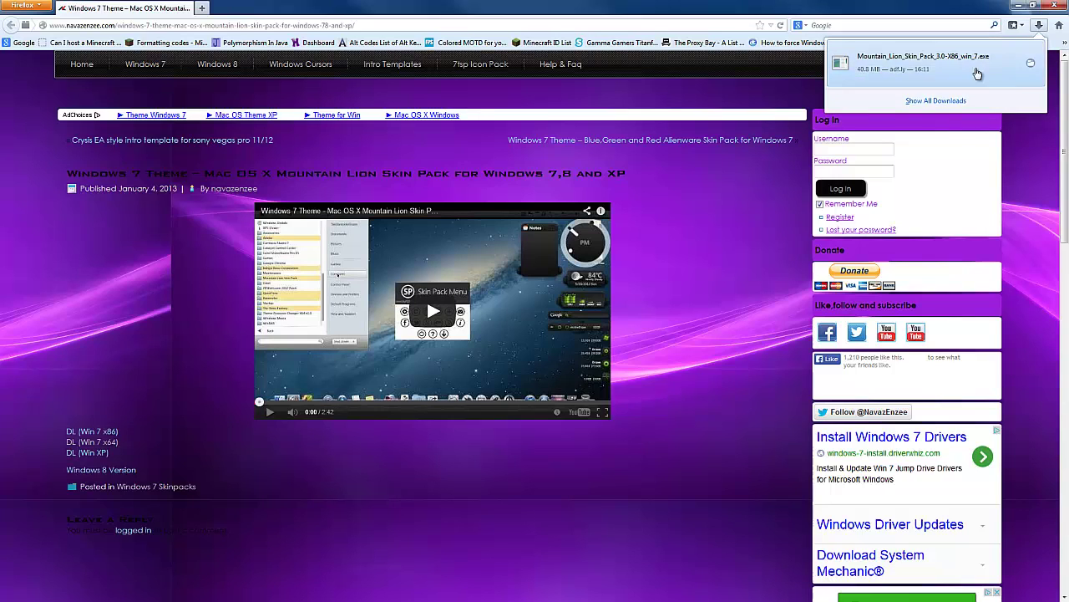
click(978, 74)
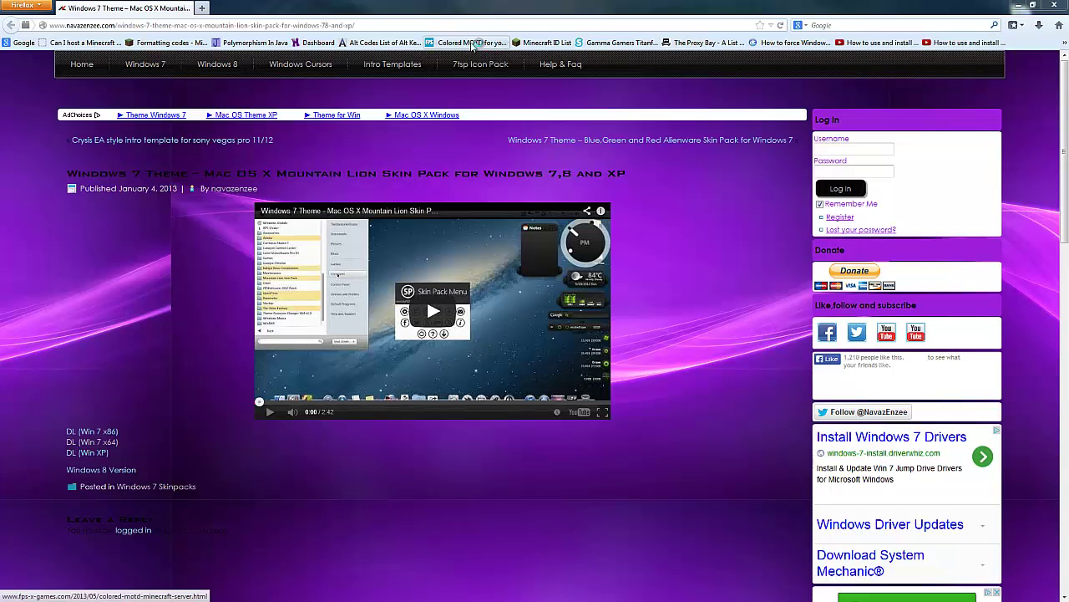
Select all the desktop icons and delete them from the desktop.
click(1017, 5)
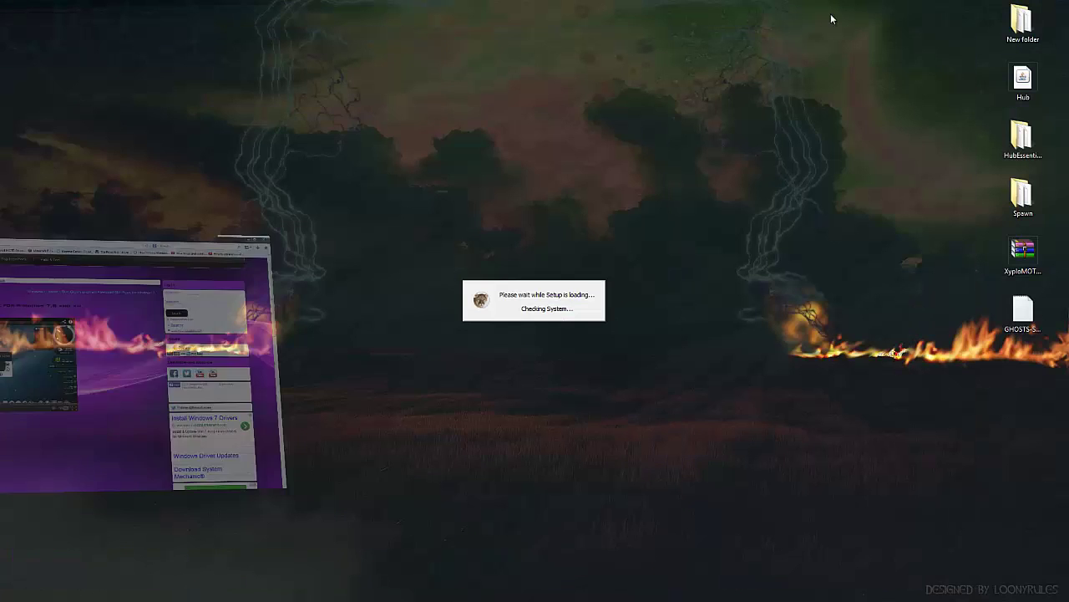
drag(294, 222, 782, 454)
drag(369, 134, 816, 466)
key(ctrl+a)
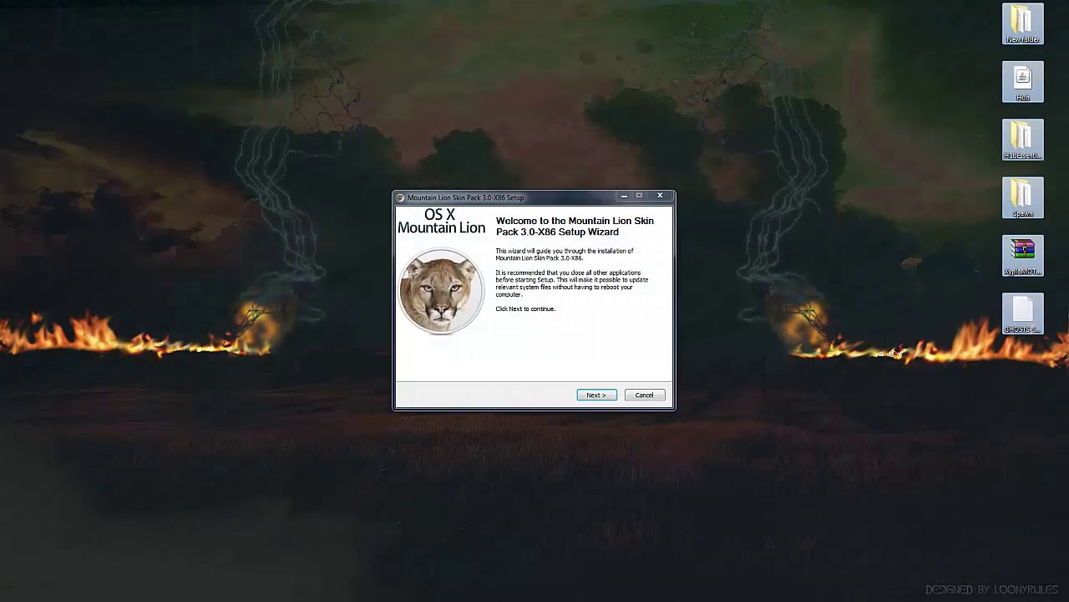
key(Delete)
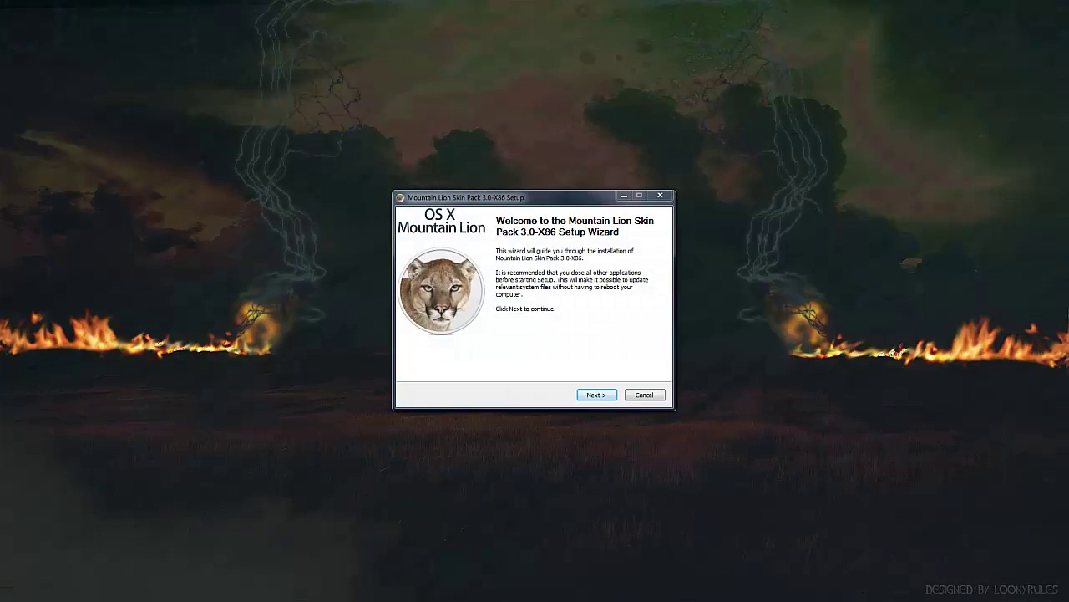
Accept the skin pack's license agreement and advance to component selection.
click(606, 396)
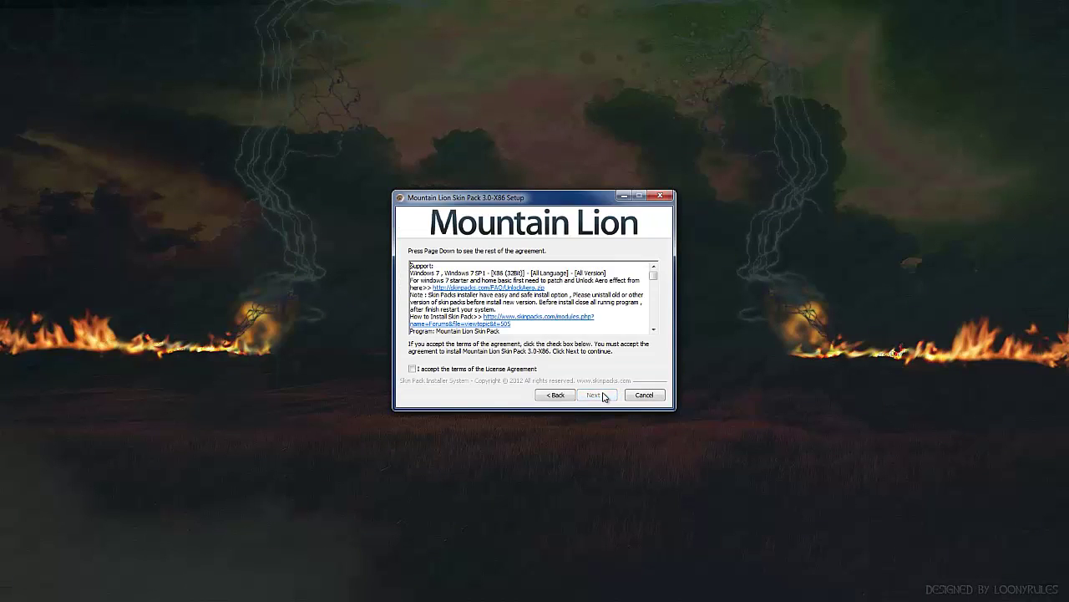
click(479, 369)
click(590, 396)
click(594, 395)
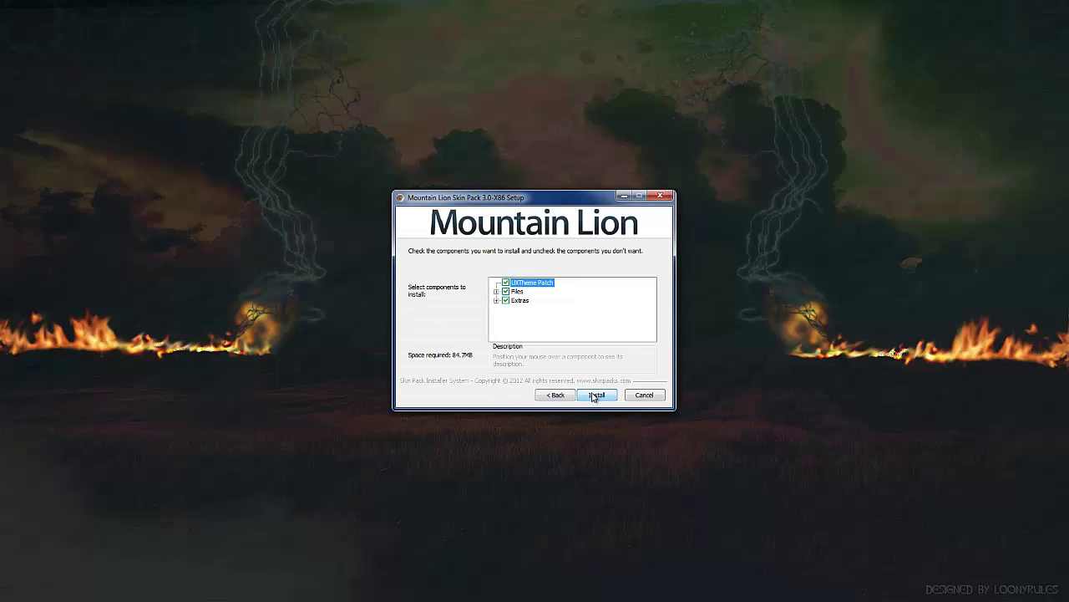
Review the Extras and Files components, keep everything checked, and start the installation.
click(497, 301)
scroll(536, 315, down, 4)
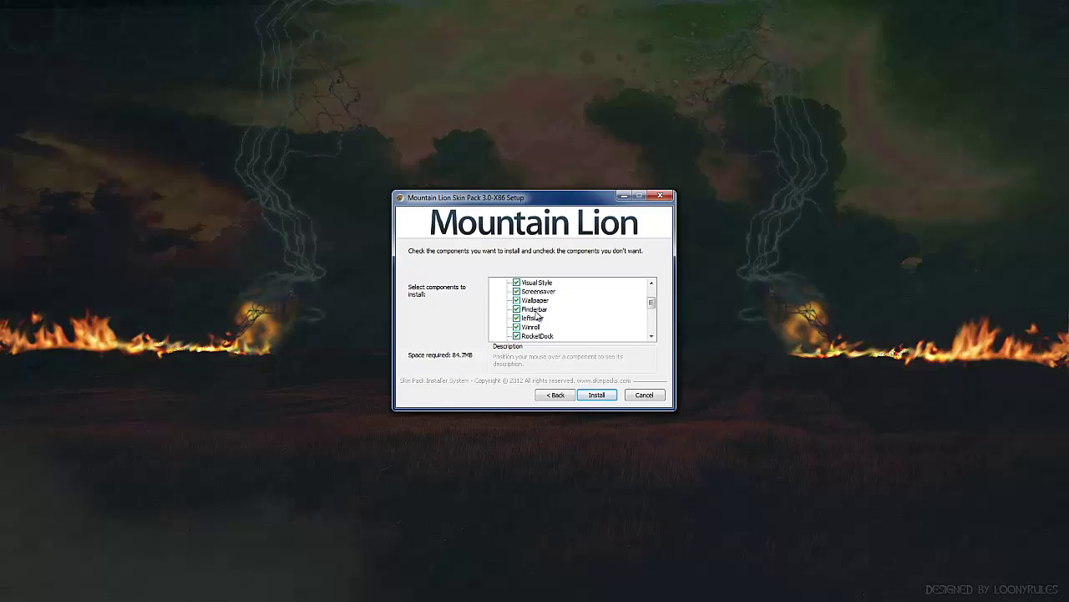
scroll(537, 313, up, 4)
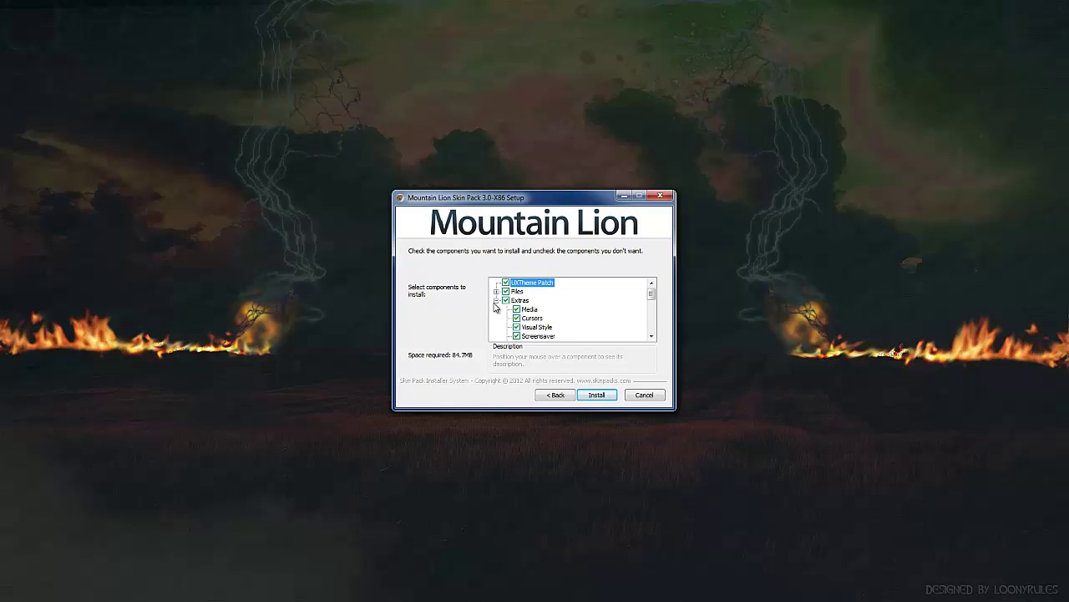
click(496, 300)
click(498, 291)
click(497, 291)
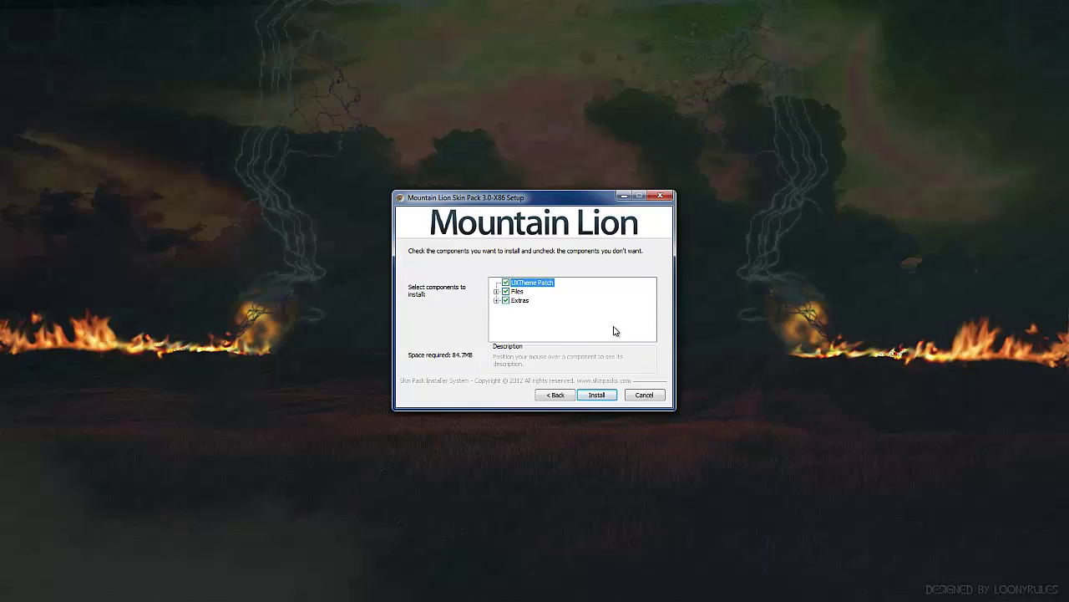
click(598, 395)
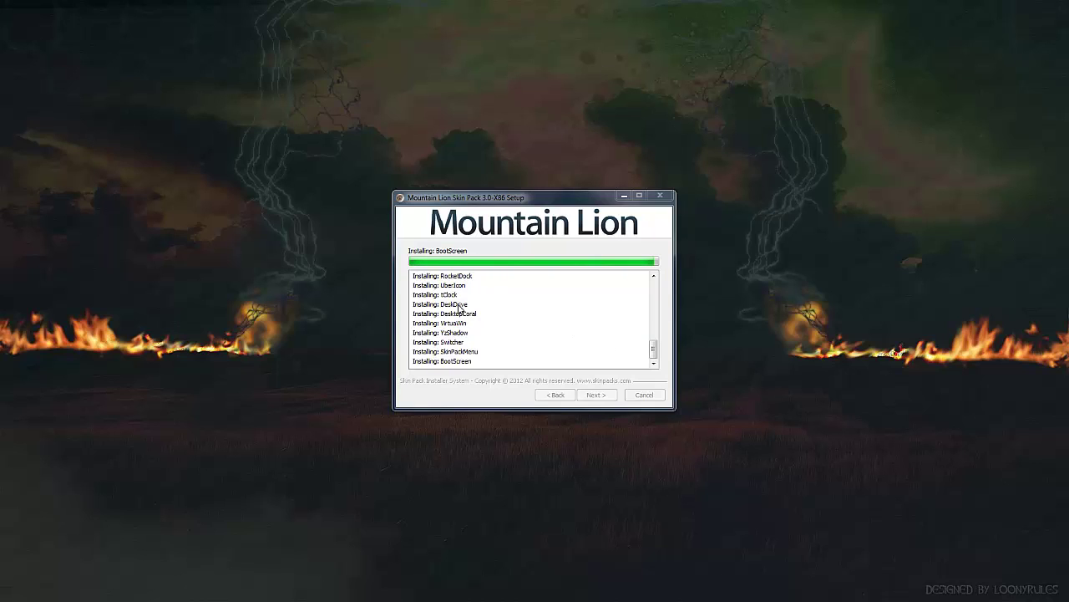
Let the installer create shortcuts and the uninstaller until the log shows Completed.
drag(655, 347, 654, 291)
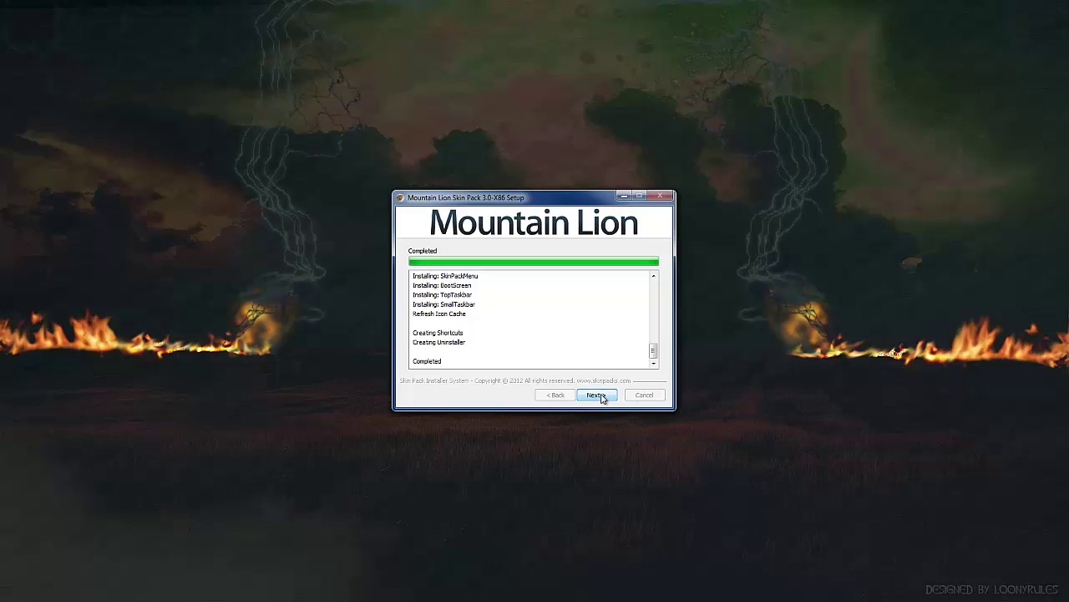
Finish the completed setup with reboot selected so the Mac-style theme is applied.
click(597, 395)
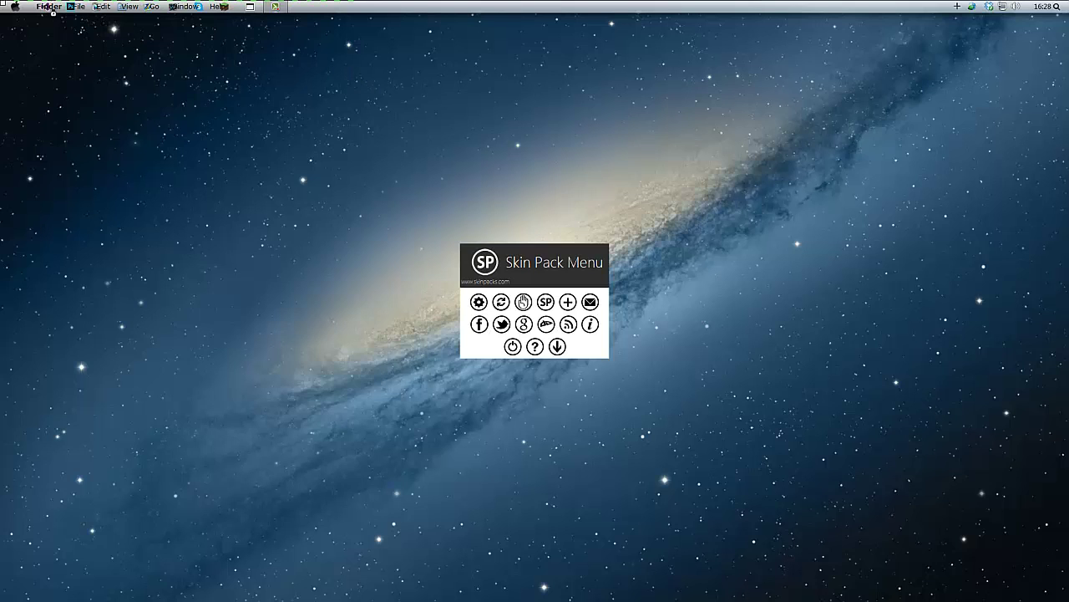
Exit Finderbar from its top-bar context menu, then dismiss the taskbar options menu.
right_click(313, 8)
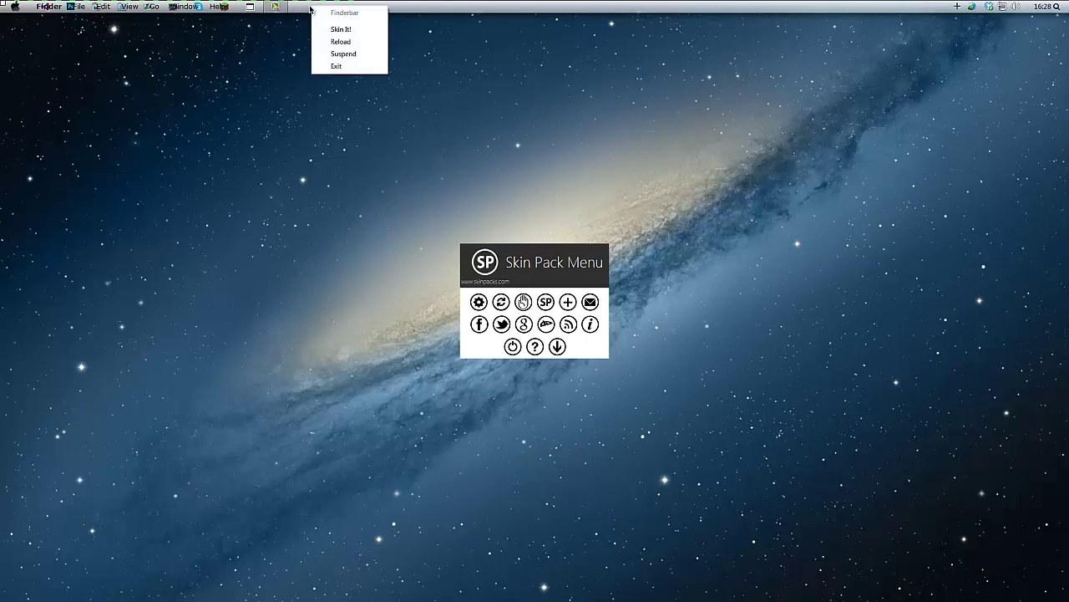
click(517, 56)
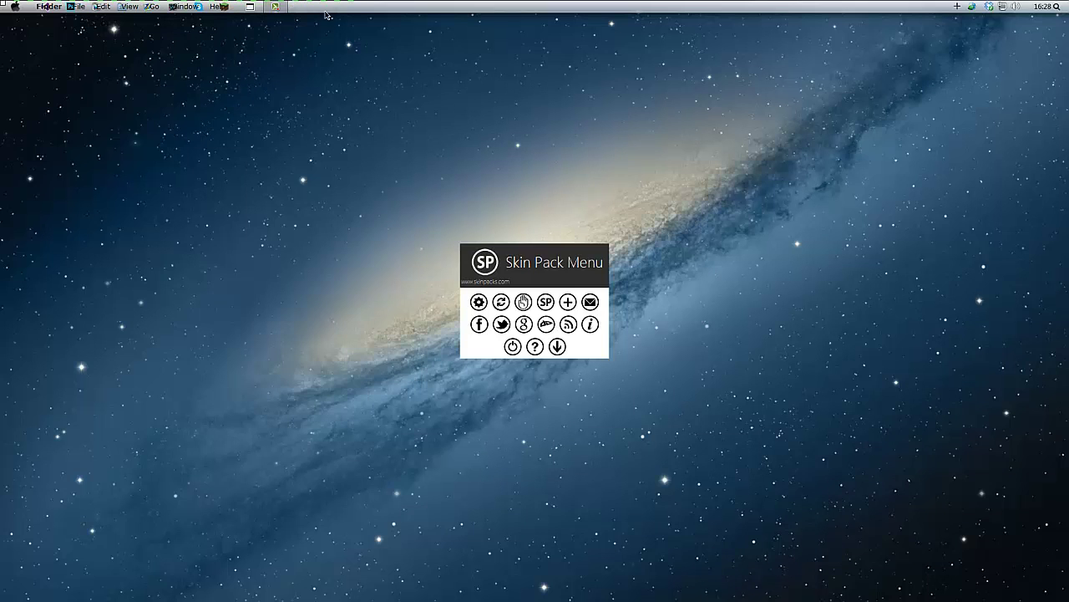
right_click(349, 11)
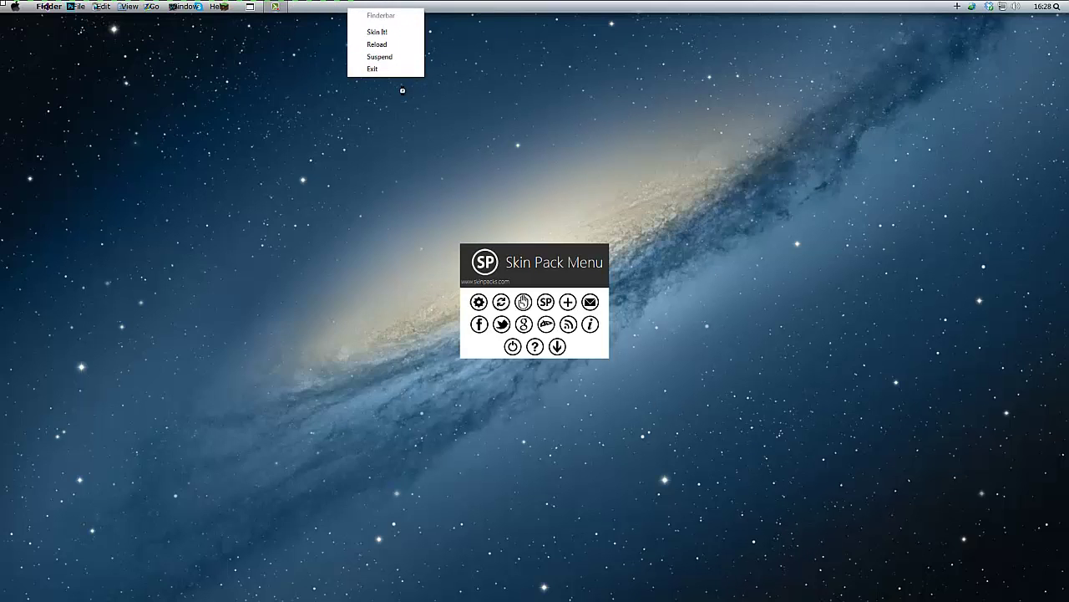
right_click(26, 6)
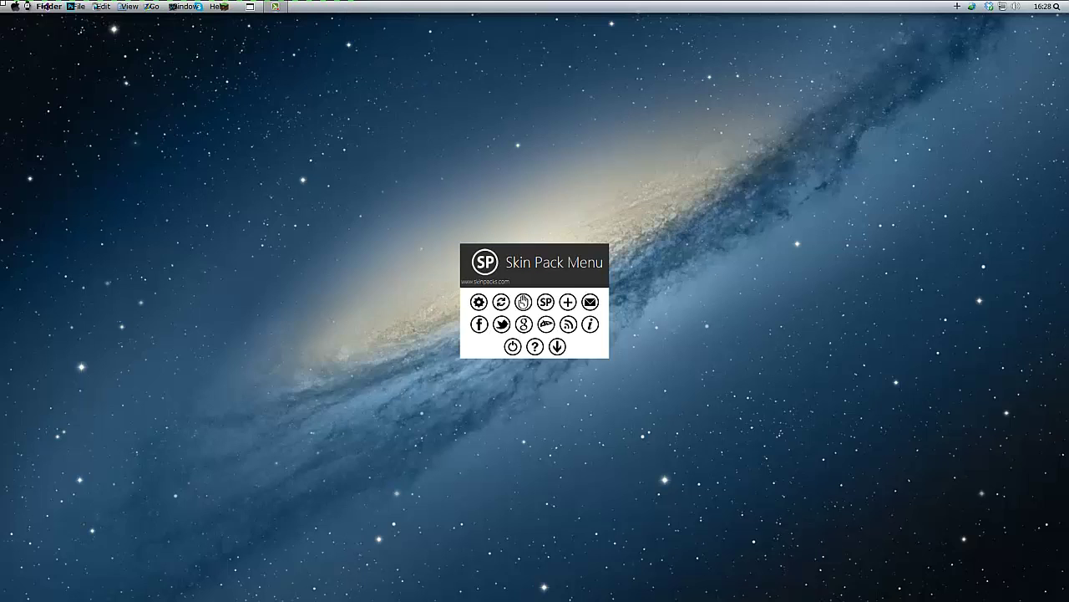
click(52, 66)
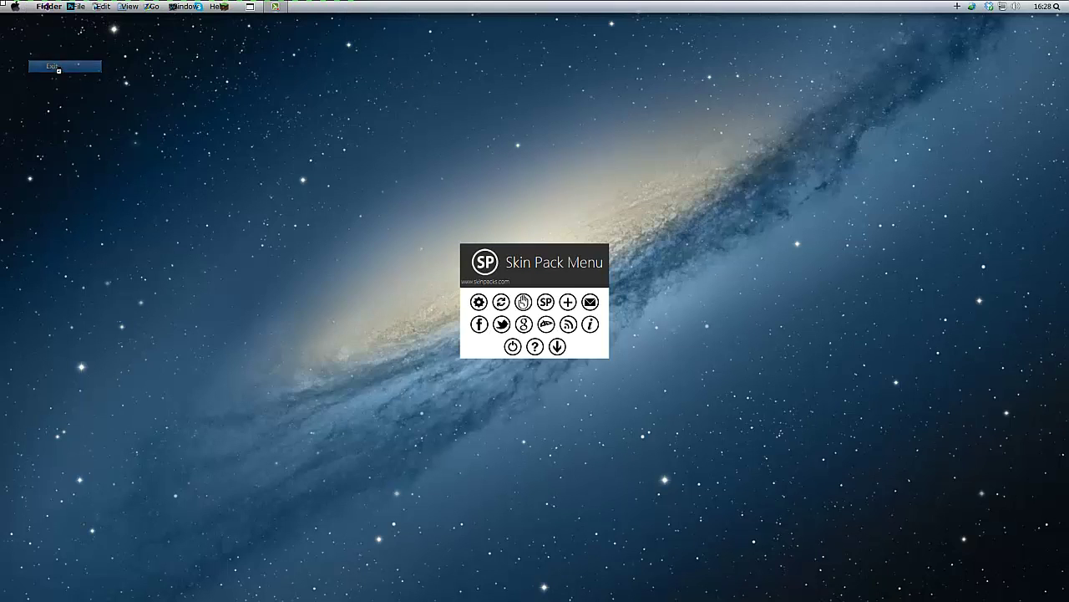
right_click(462, 8)
click(822, 92)
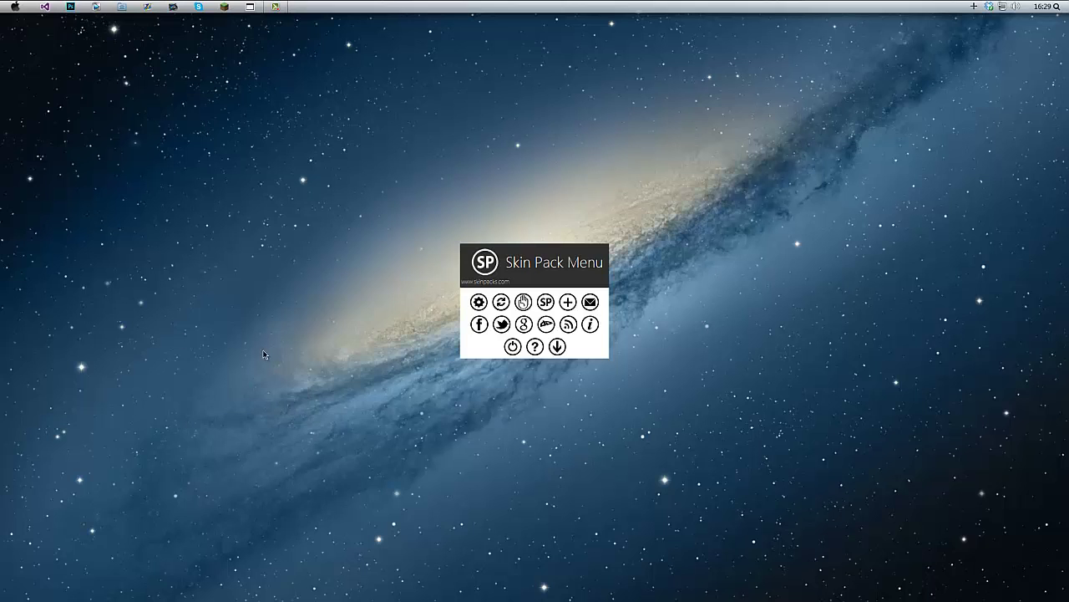
Open Control Panel's screen resolution page and compare display 1 (CVTE TV) with display 2 (1920 × 1080).
click(17, 7)
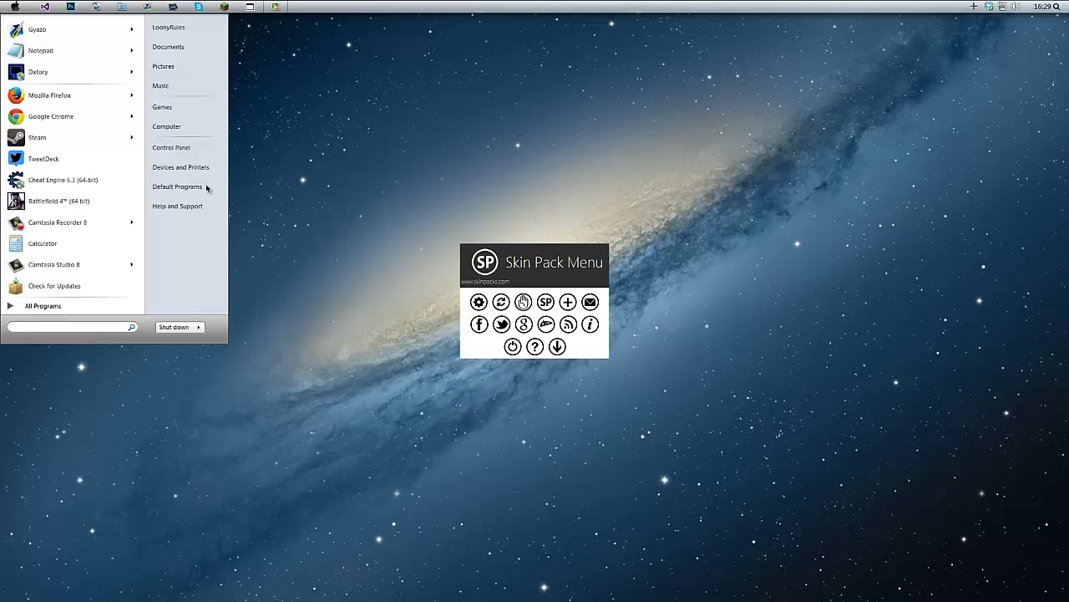
click(192, 153)
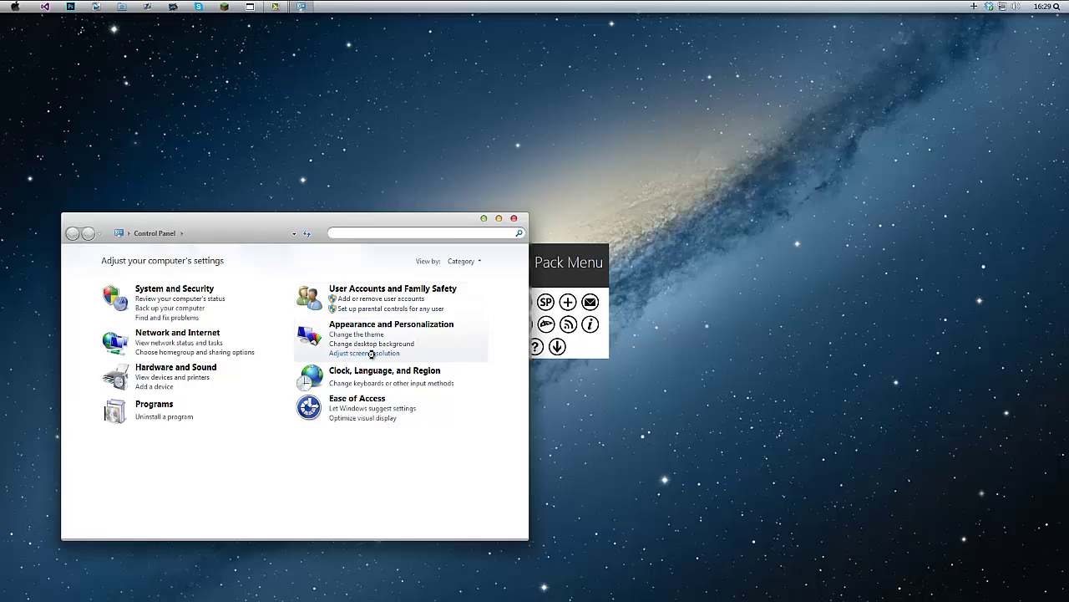
click(372, 354)
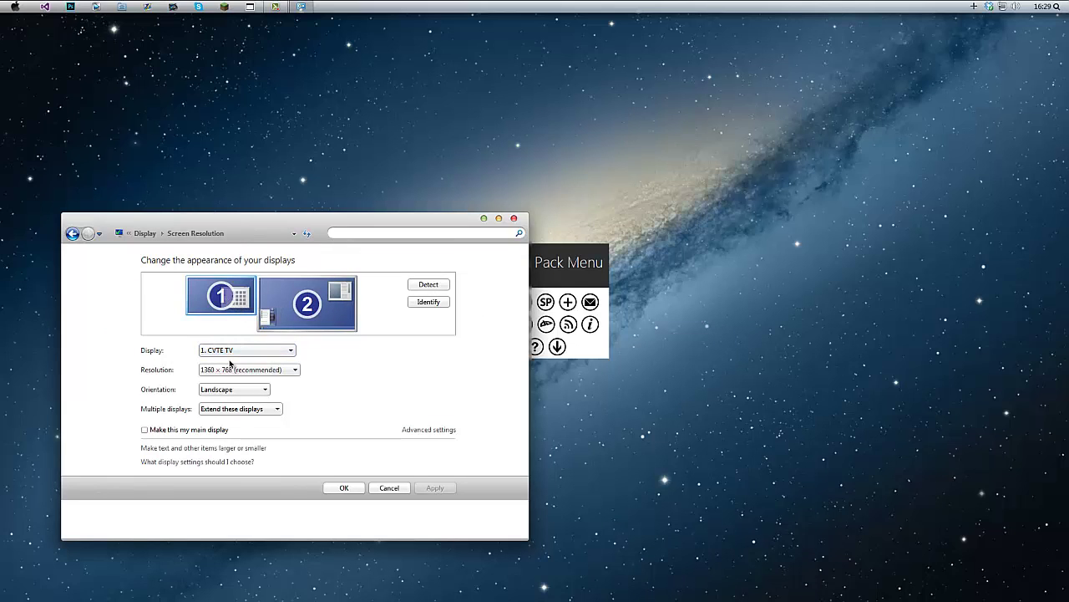
click(322, 291)
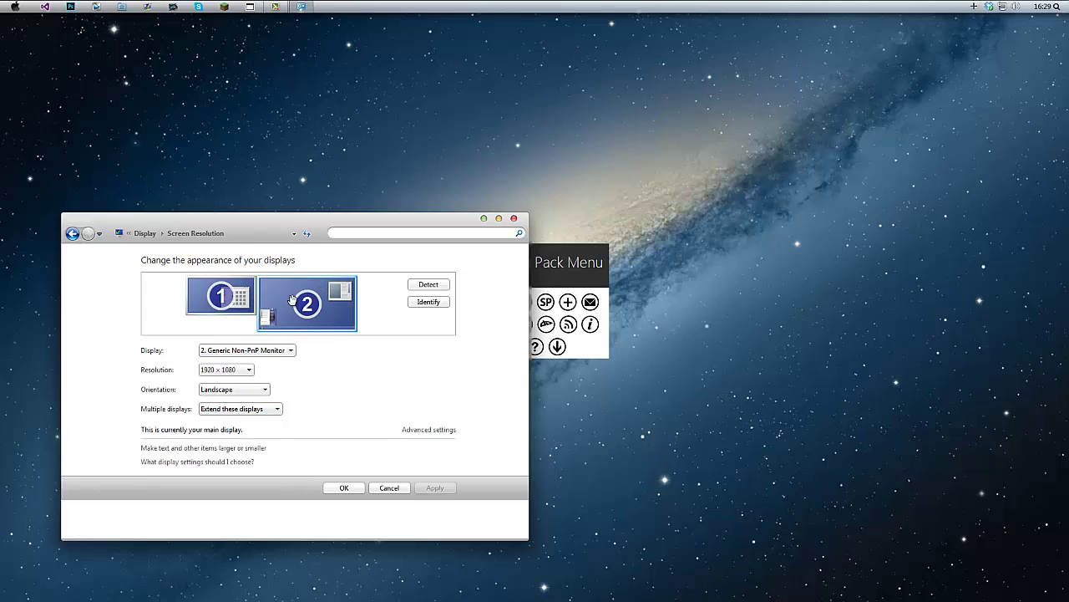
click(219, 292)
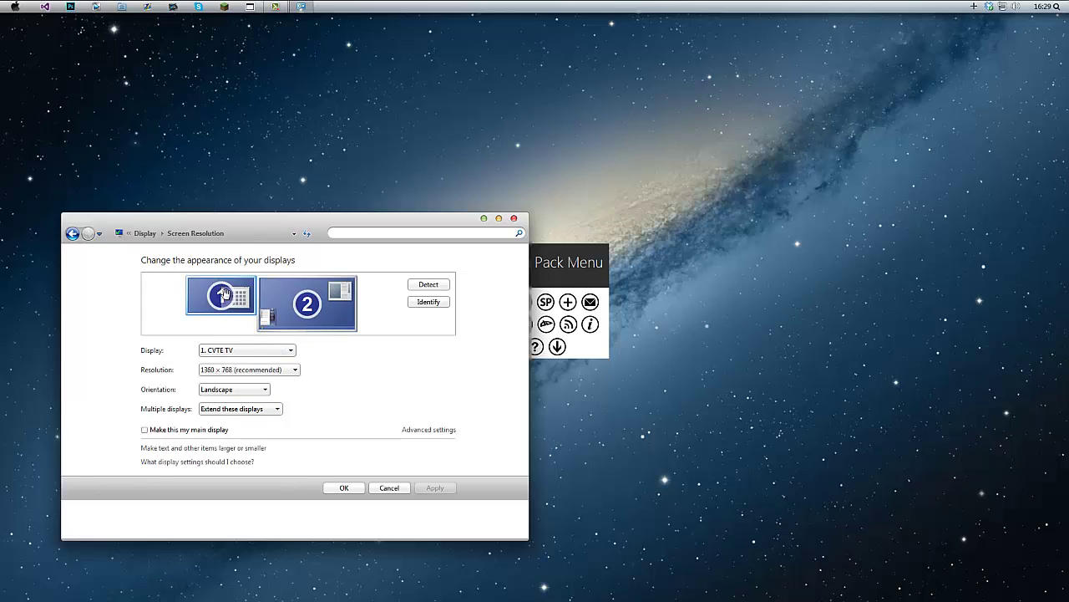
click(272, 312)
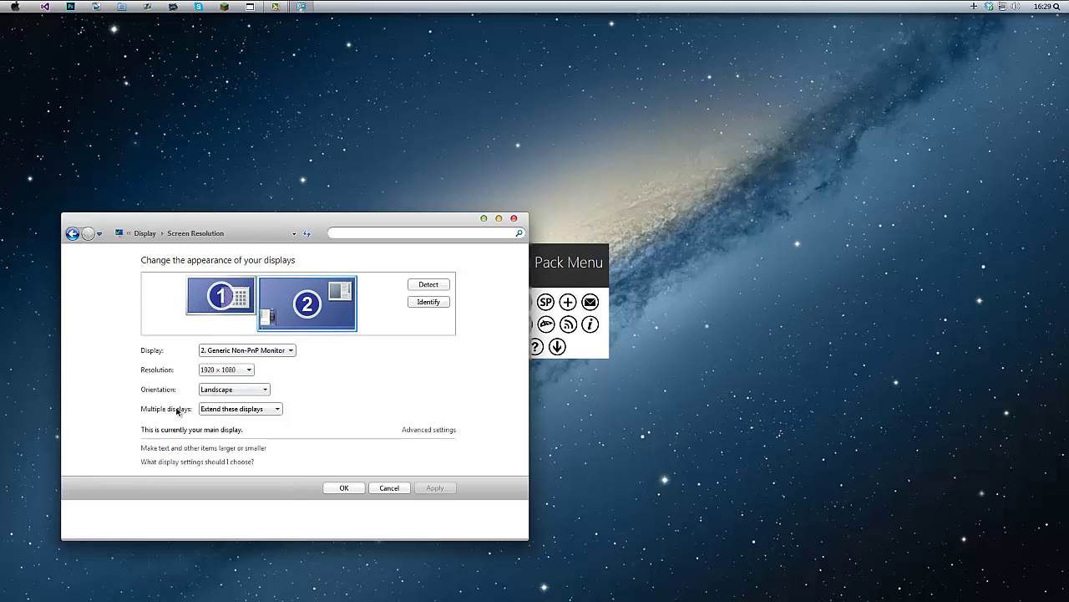
Close the Screen Resolution window and the Skin Pack Menu to leave a bare galaxy desktop.
click(514, 219)
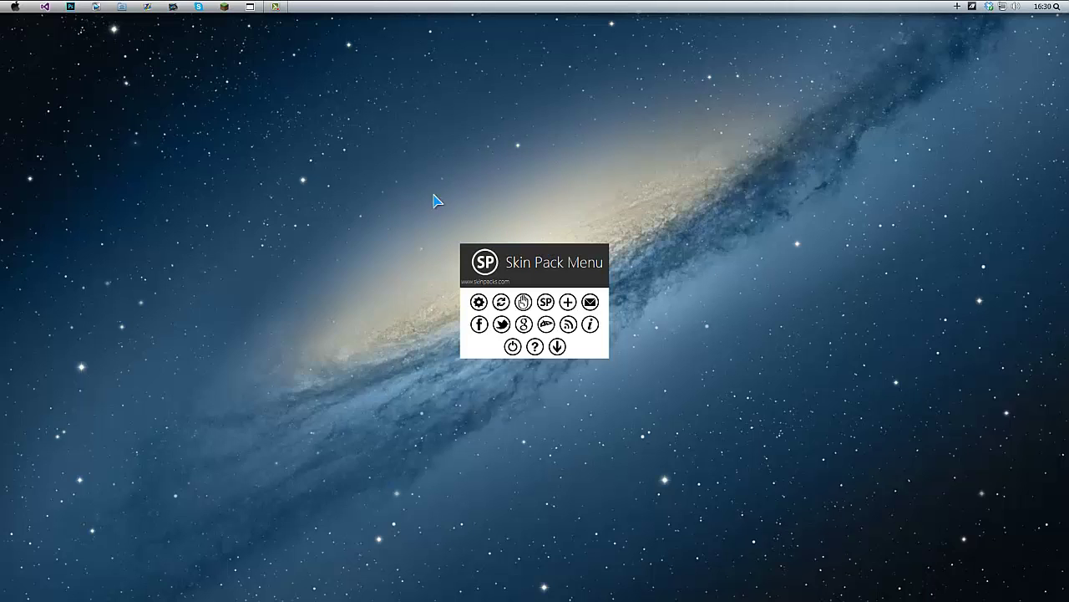
drag(386, 100, 647, 383)
click(602, 218)
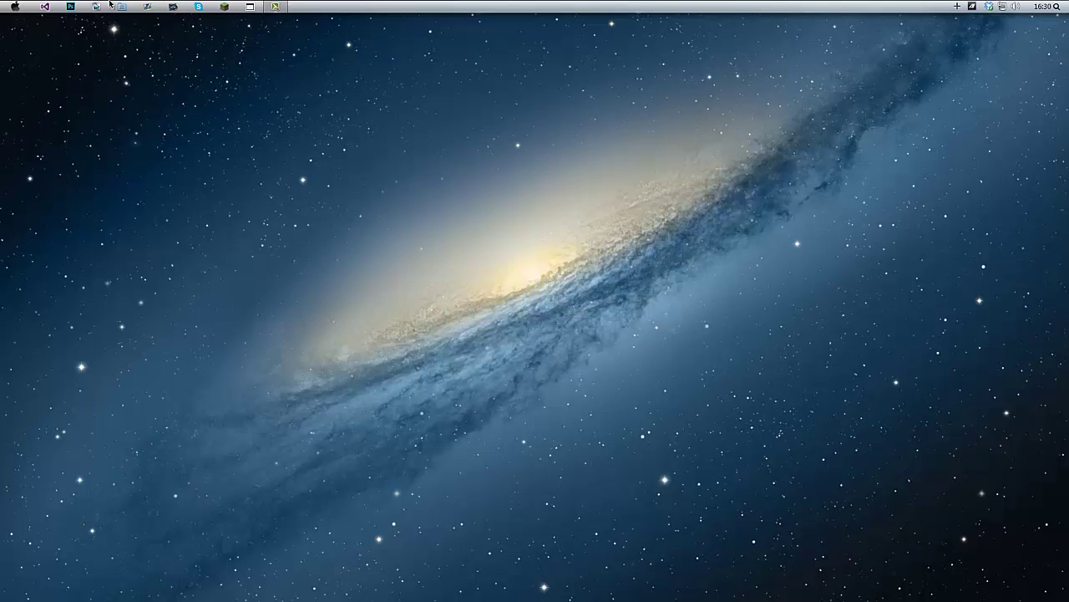
click(16, 7)
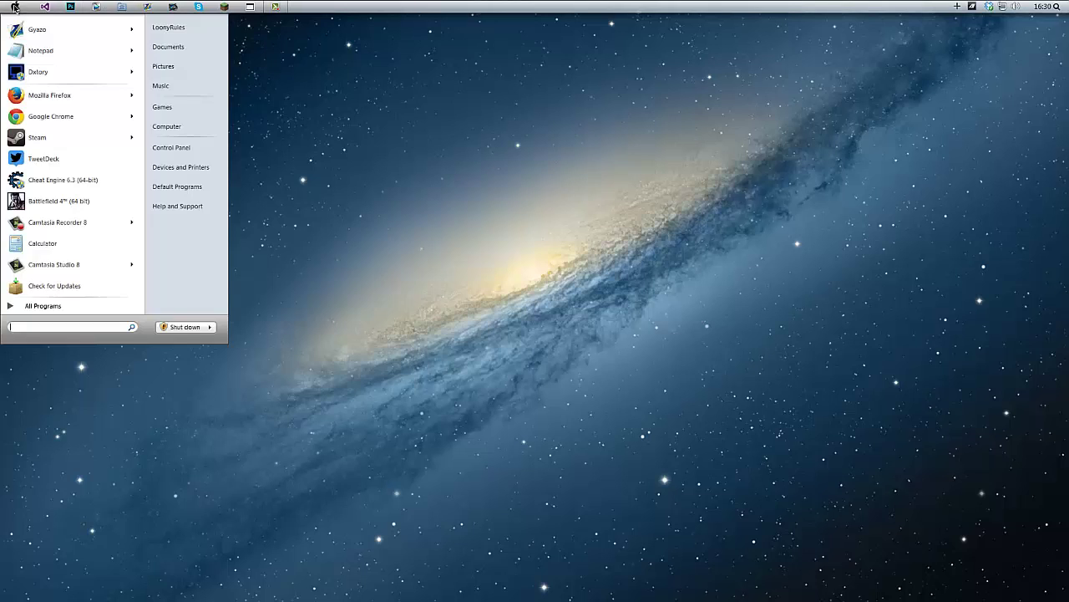
click(423, 202)
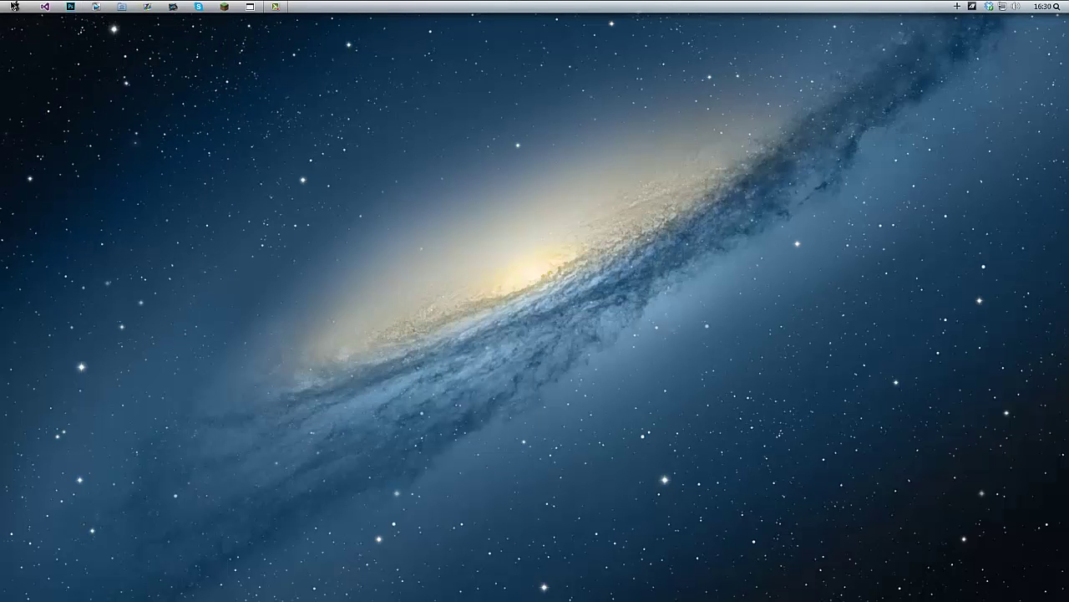
click(15, 7)
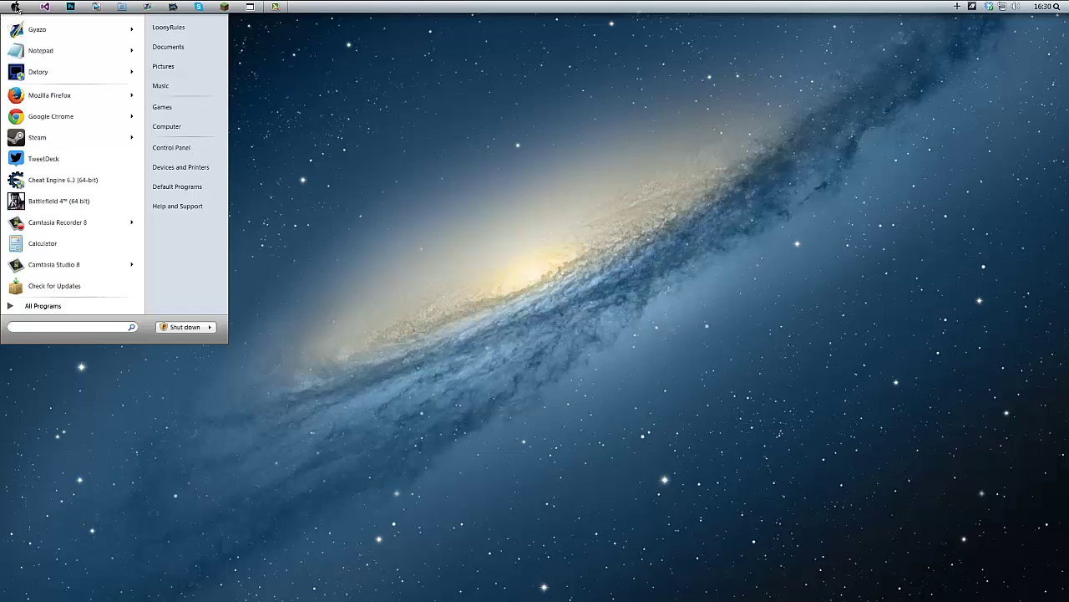
click(16, 7)
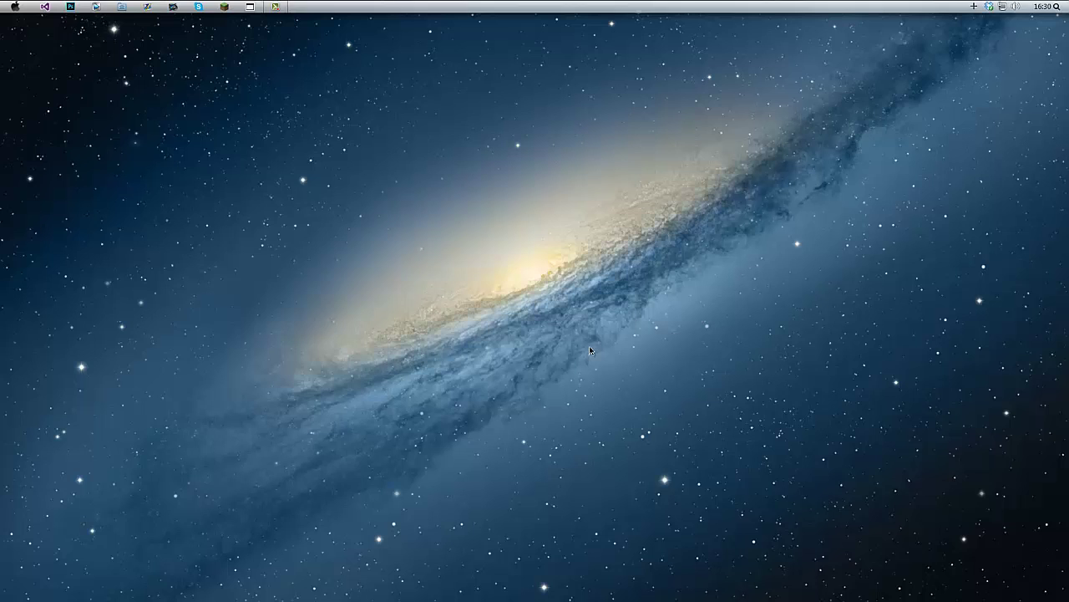
click(973, 8)
click(146, 4)
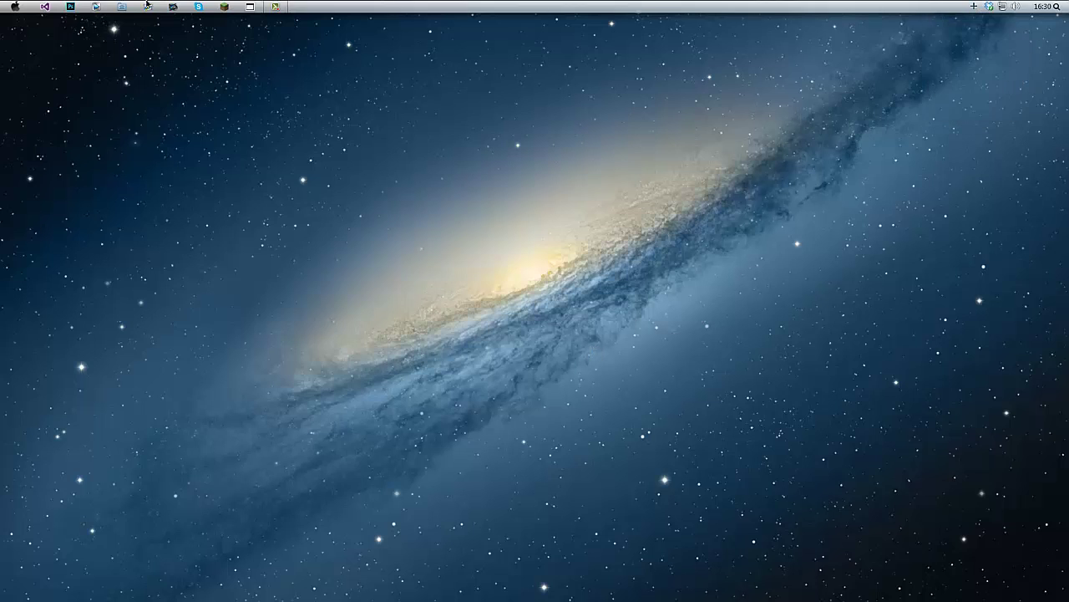
click(16, 7)
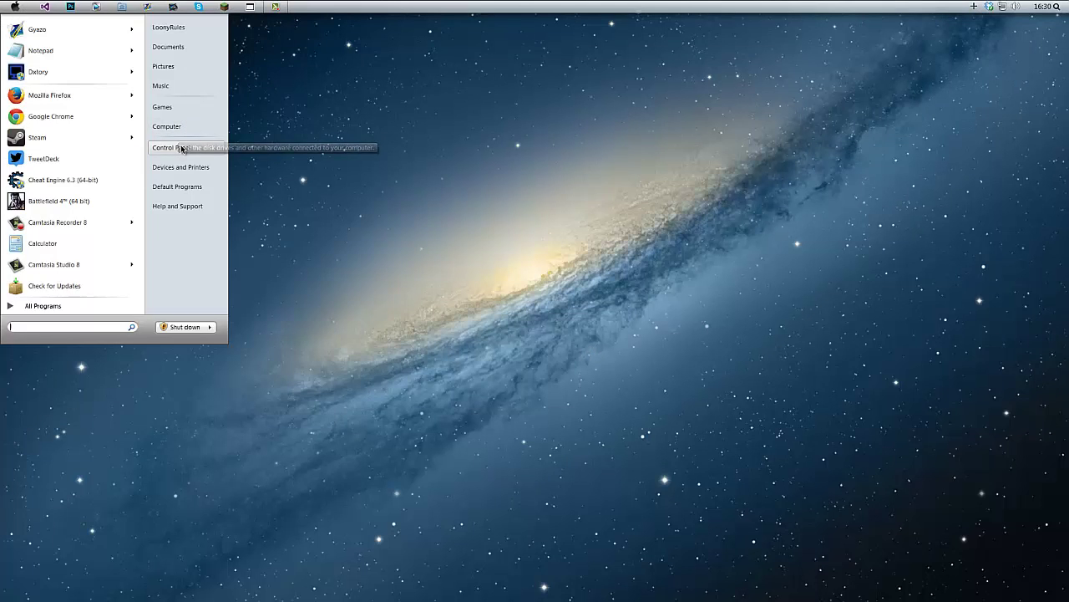
click(167, 147)
drag(396, 220, 465, 173)
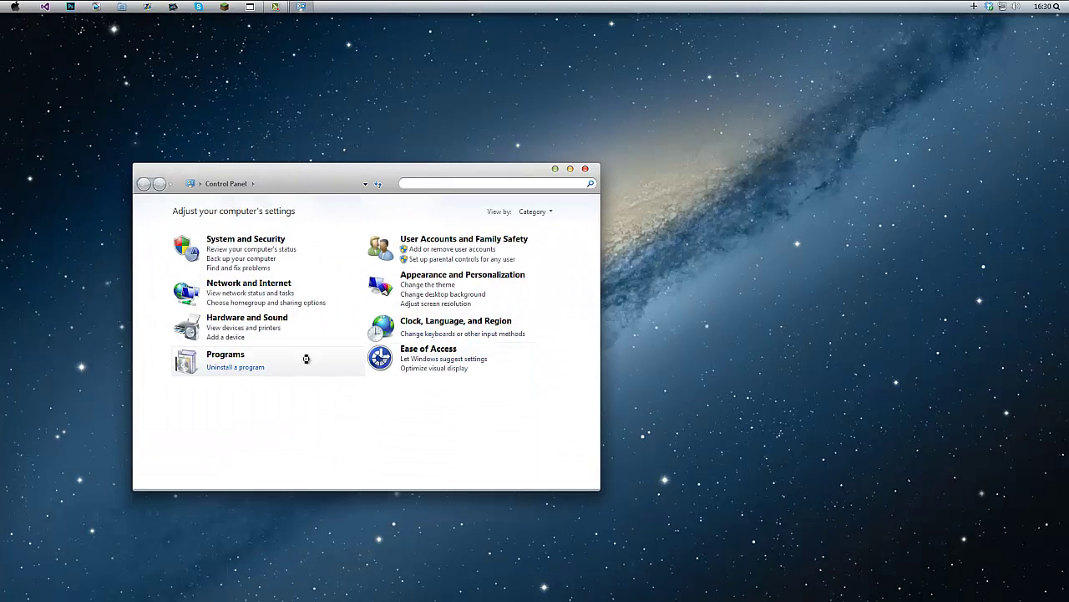
click(236, 367)
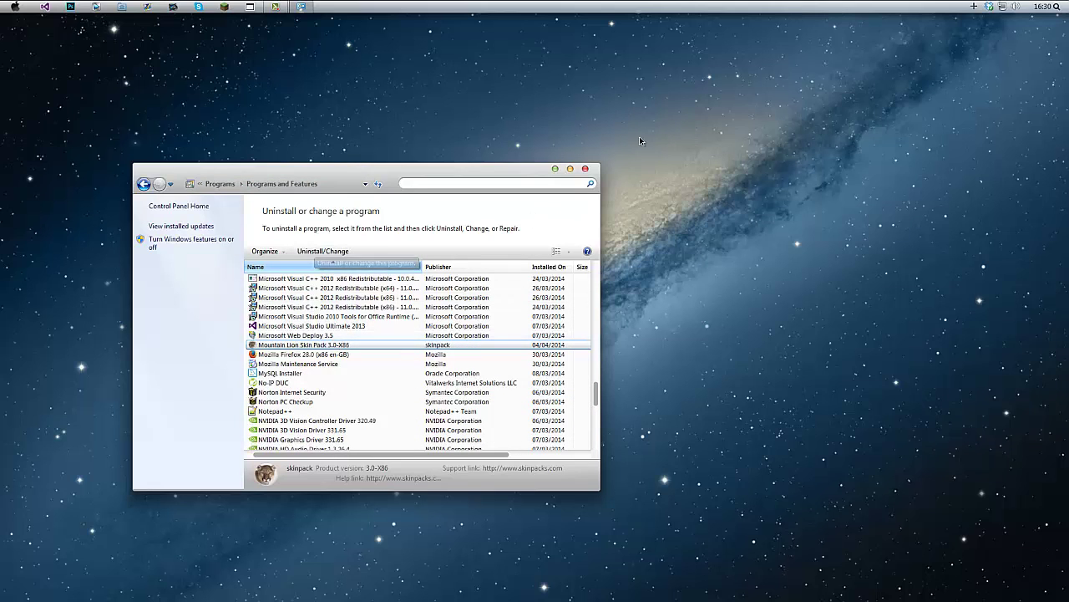
click(584, 170)
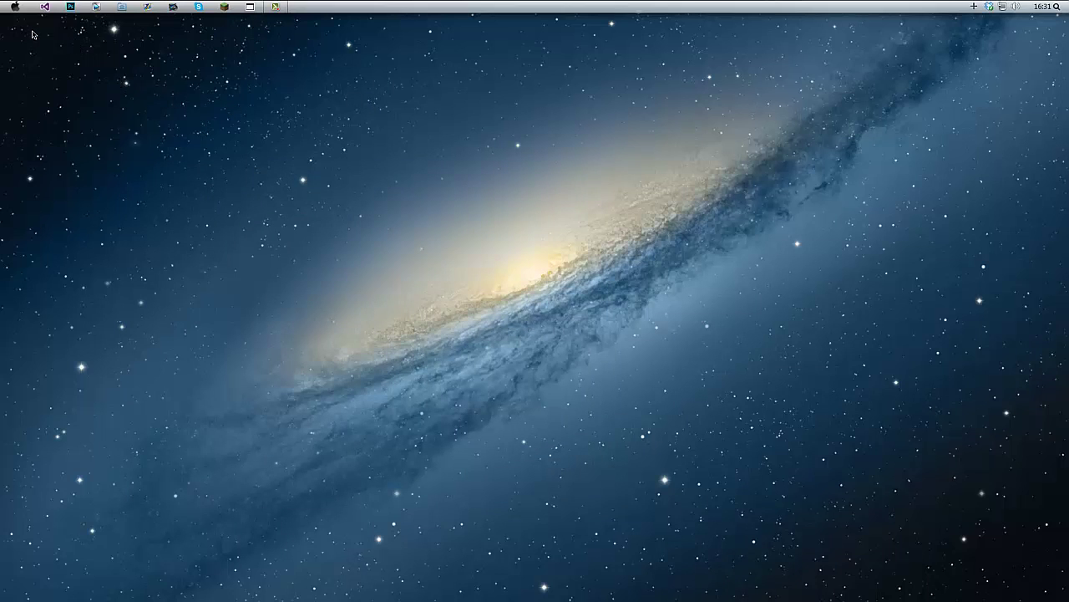
Launch the skin pack's dock so its program launchers line the bottom of the desktop.
drag(37, 41, 707, 406)
drag(29, 35, 961, 537)
drag(132, 140, 447, 253)
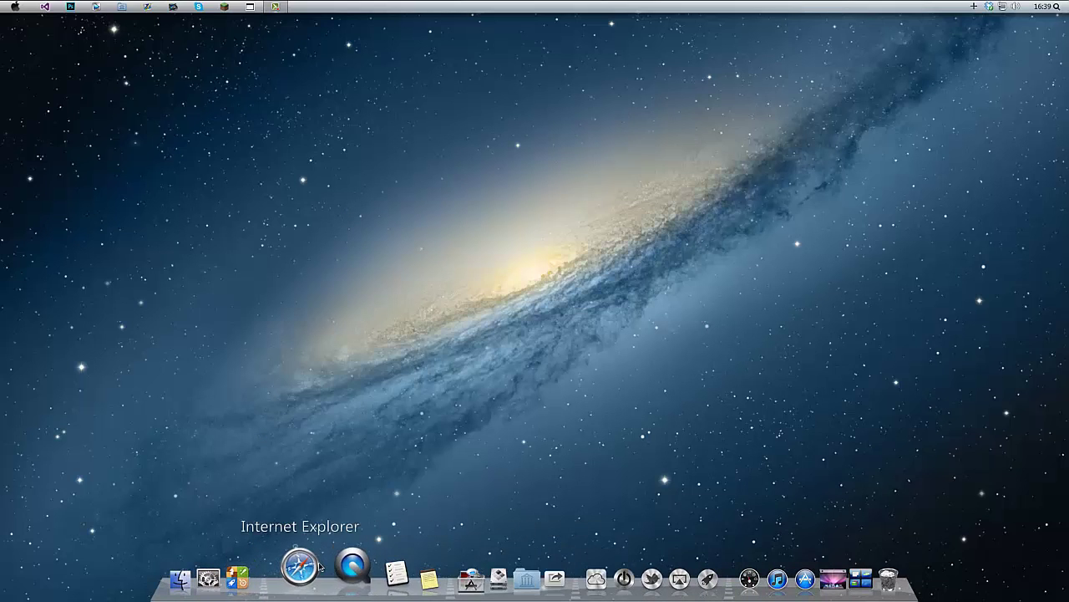
Open Dock Settings and try another monitor before keeping the dock on Monitor 2.
right_click(317, 568)
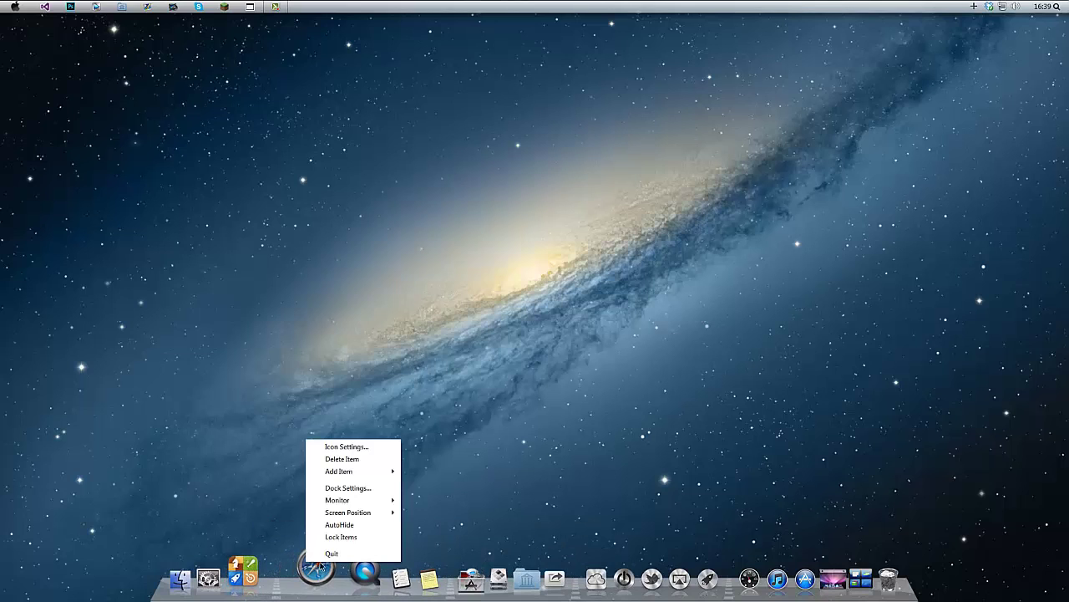
click(343, 488)
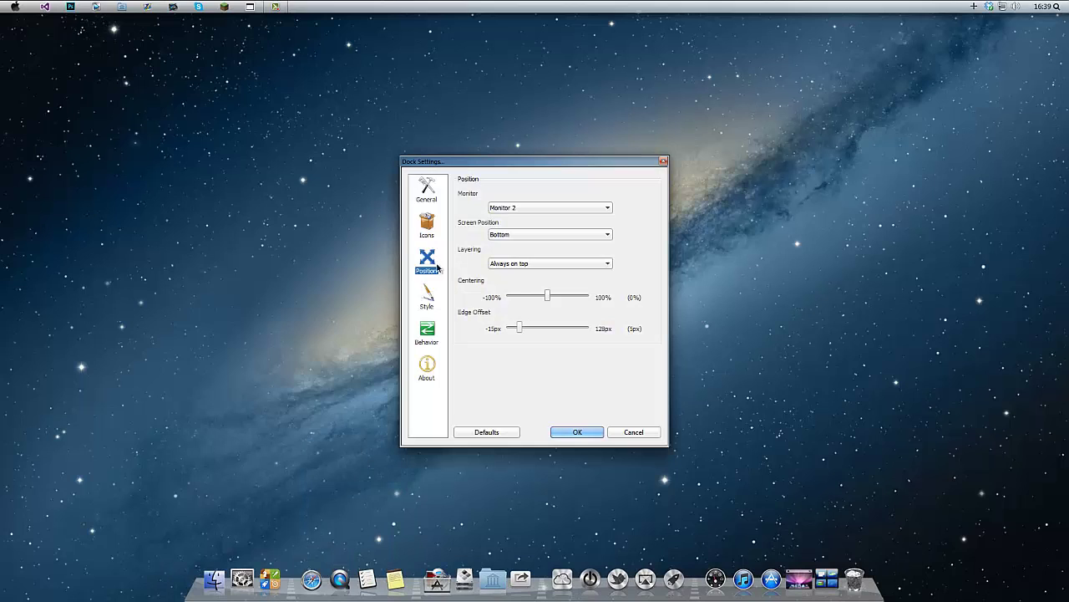
click(522, 207)
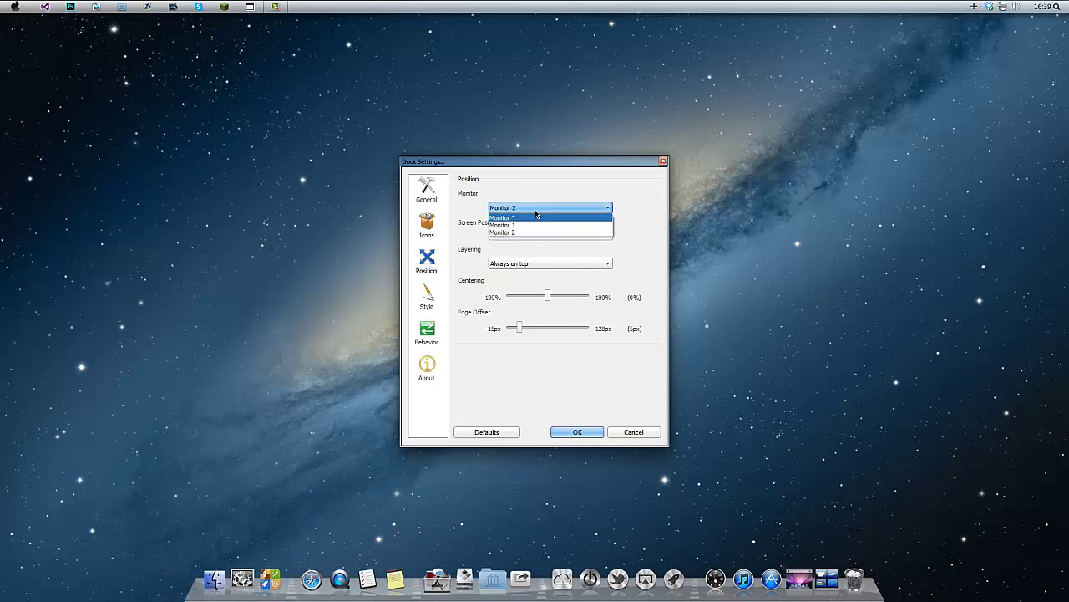
click(534, 206)
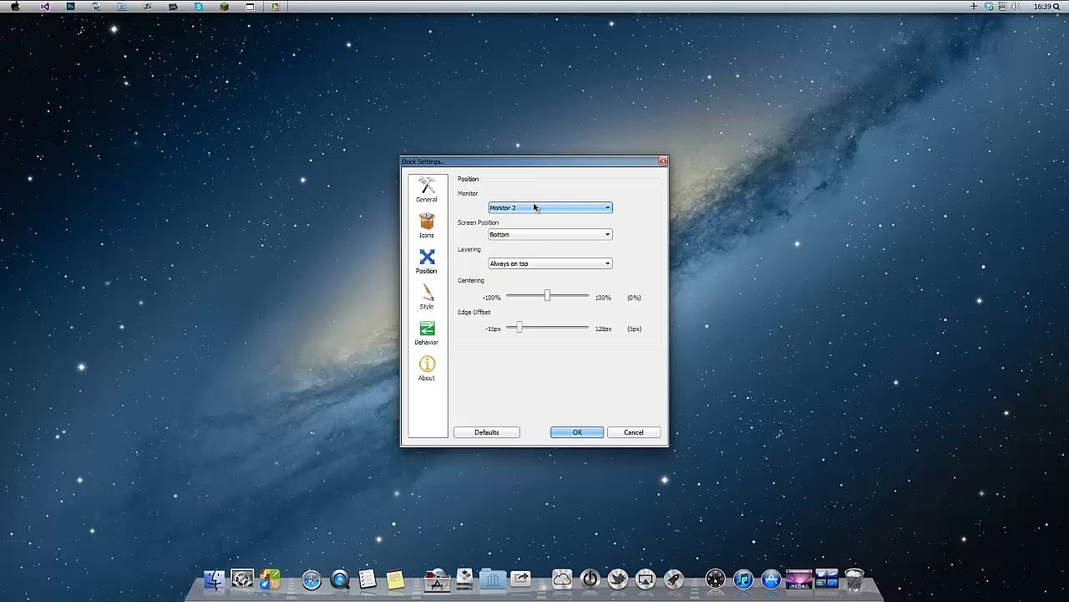
click(533, 207)
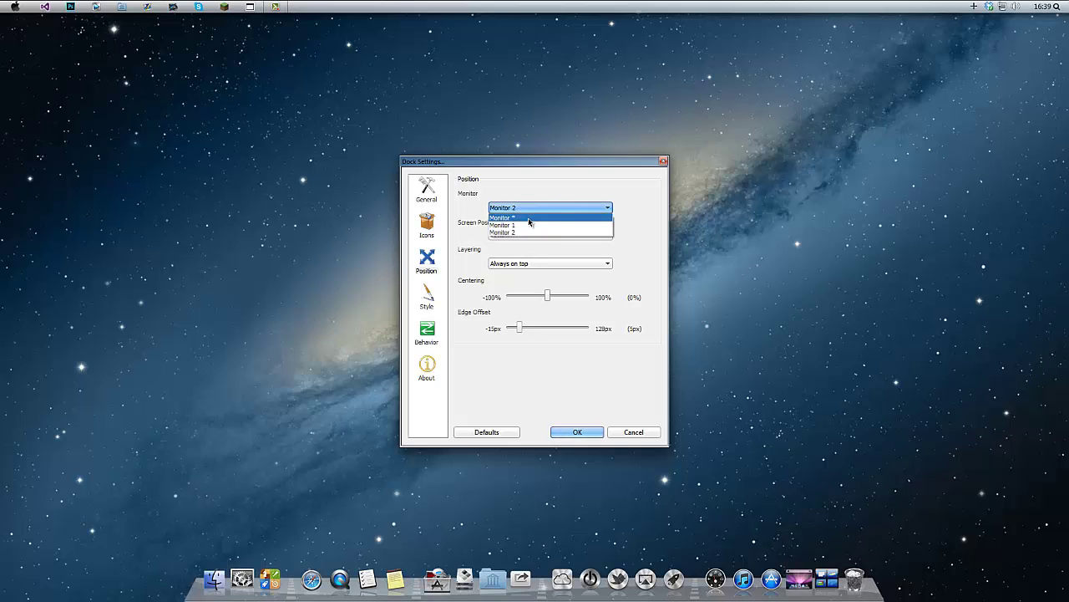
click(529, 218)
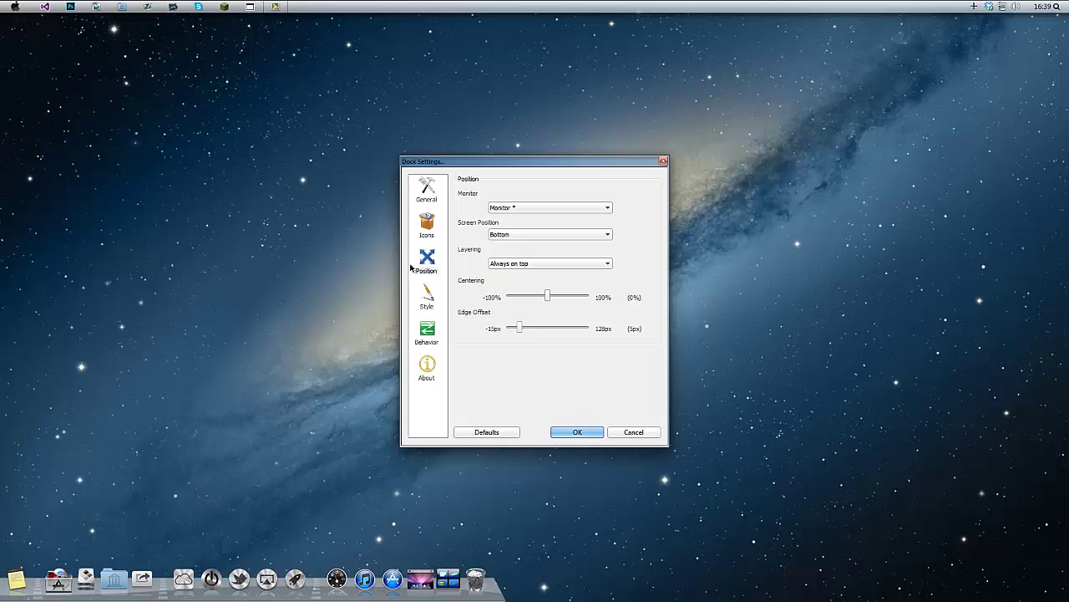
click(529, 209)
click(530, 233)
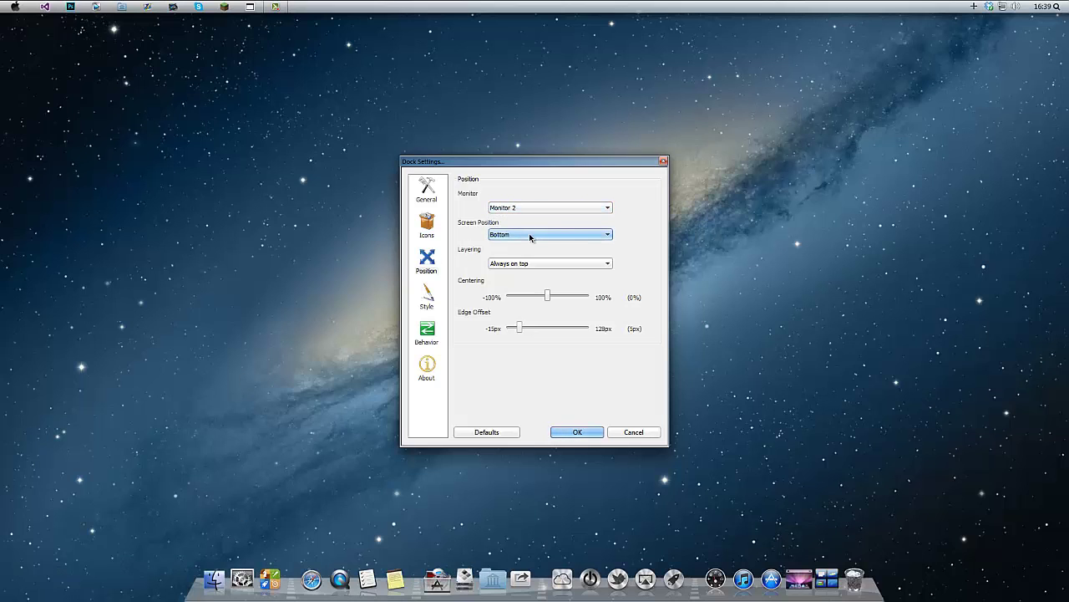
Try Top, Left and Right screen positions, then settle the dock centred at the Bottom.
click(528, 234)
click(526, 241)
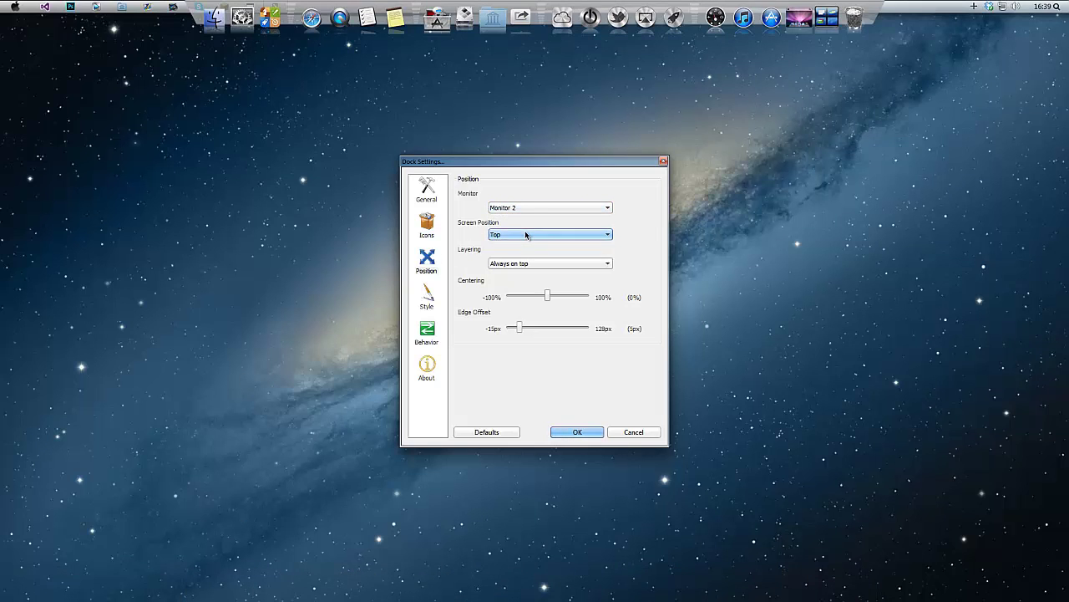
click(525, 235)
click(525, 260)
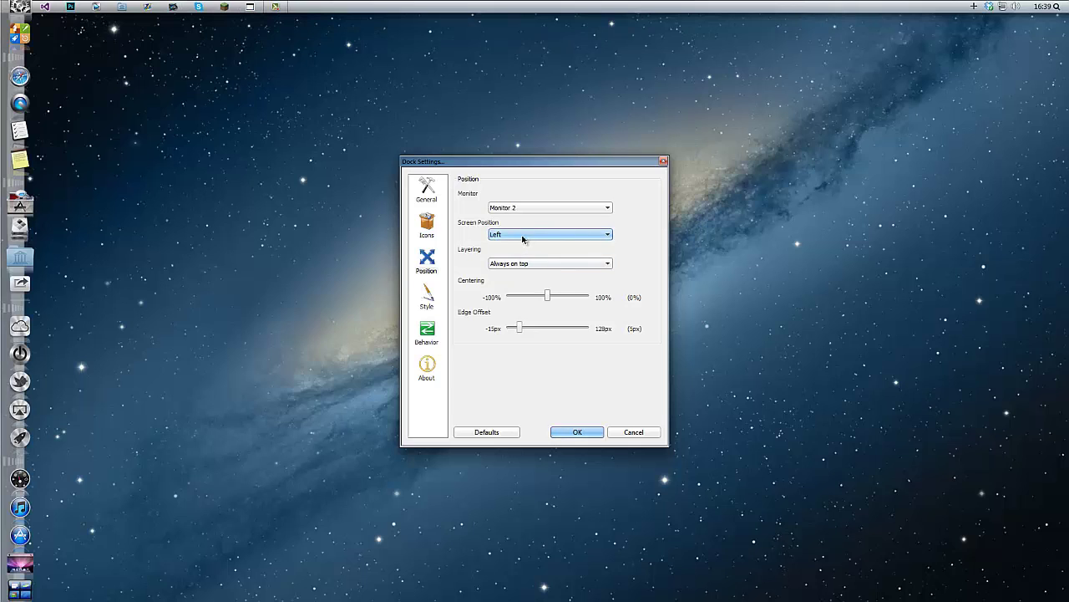
click(523, 239)
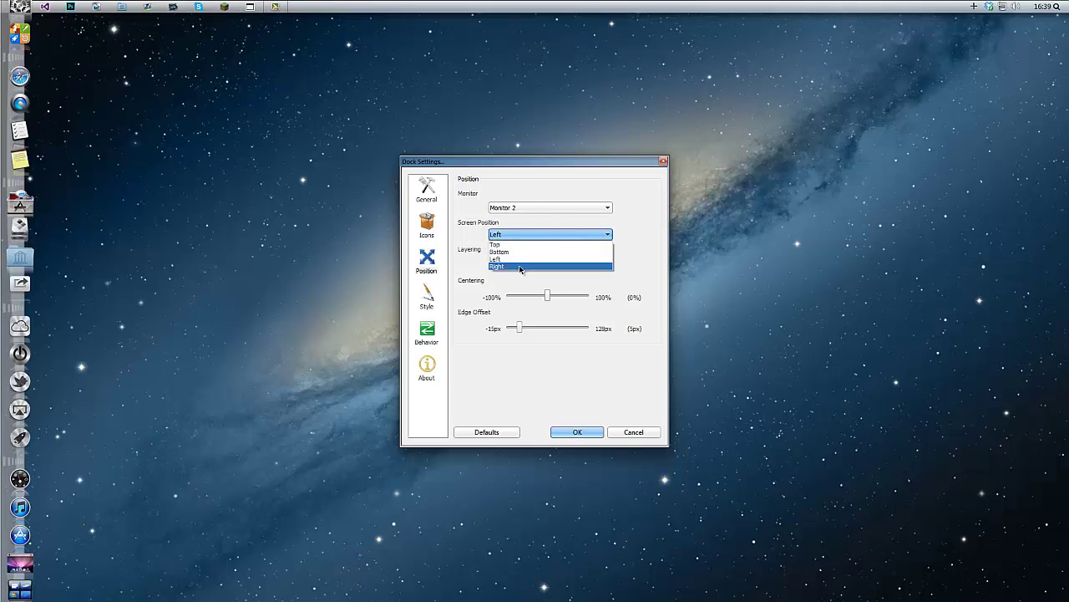
click(518, 265)
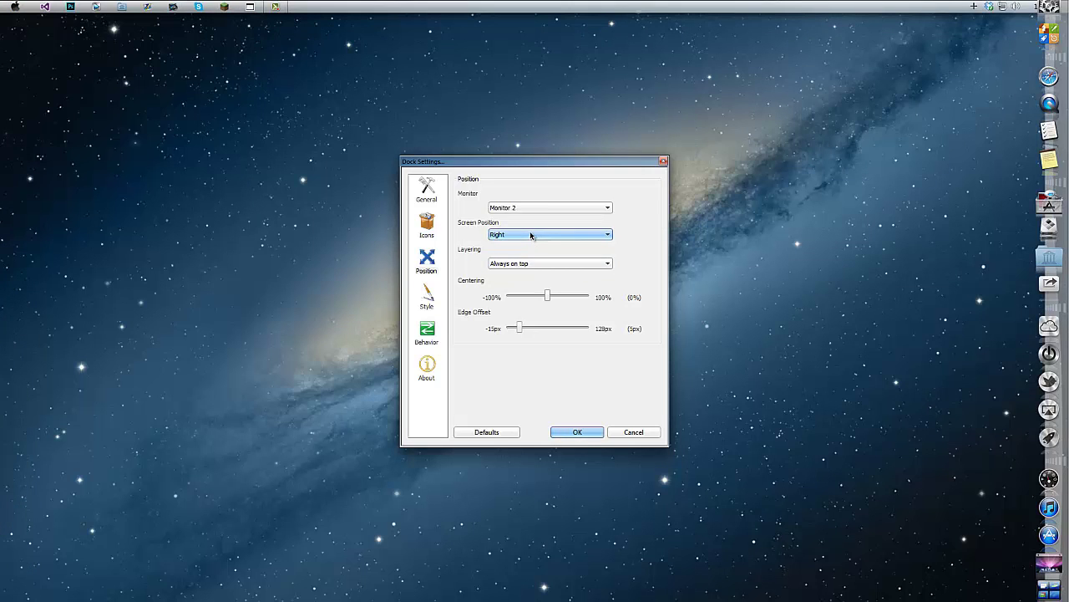
click(530, 231)
click(530, 253)
drag(547, 293, 518, 331)
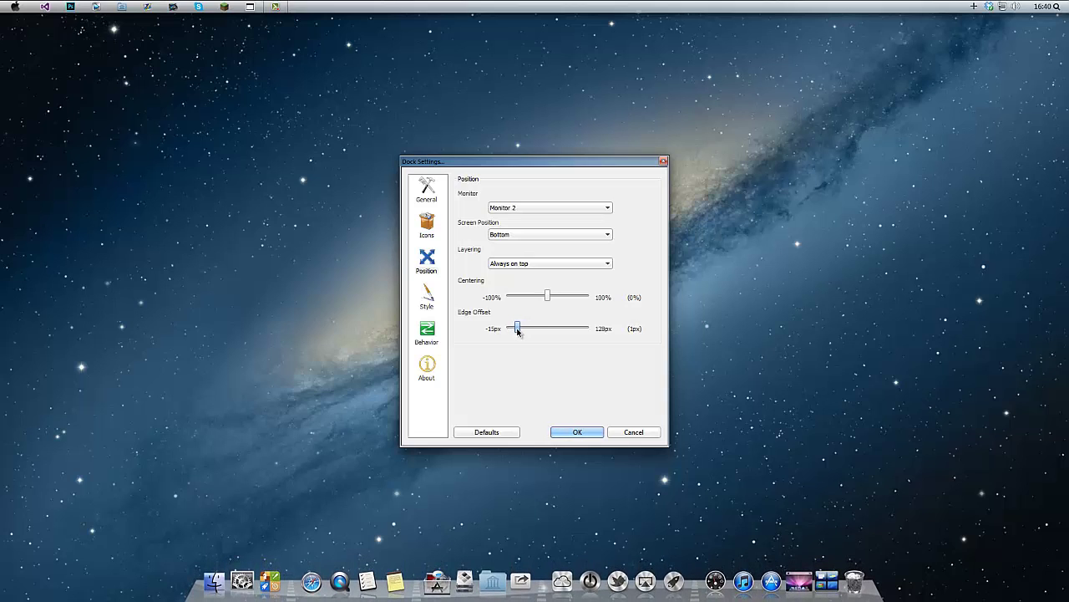
On the Style page, keep the theme, disable icon labels and set dock opacity to 0%.
click(426, 298)
click(484, 205)
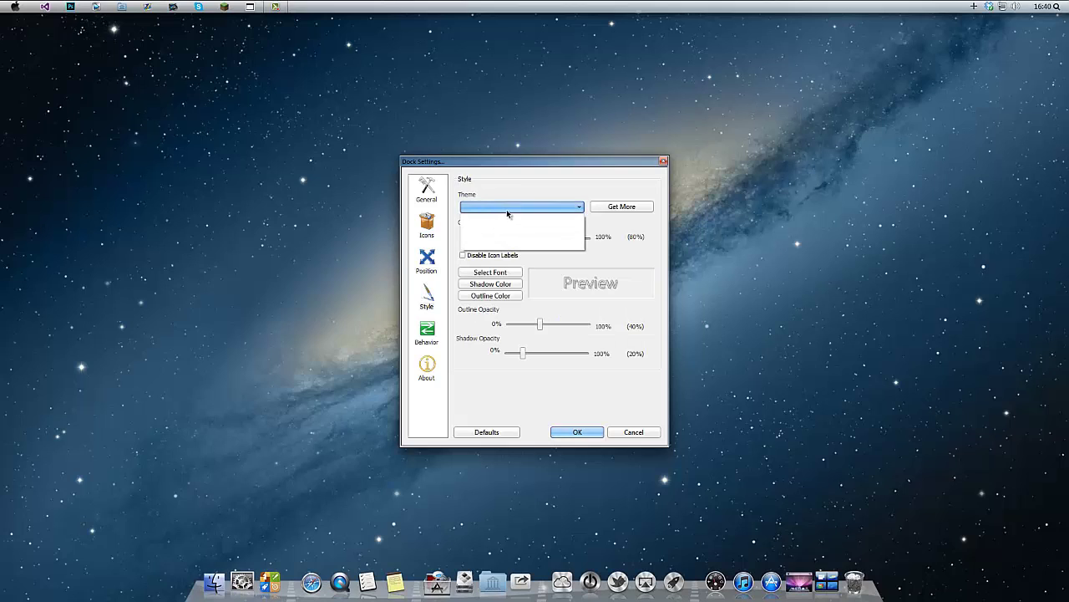
click(506, 212)
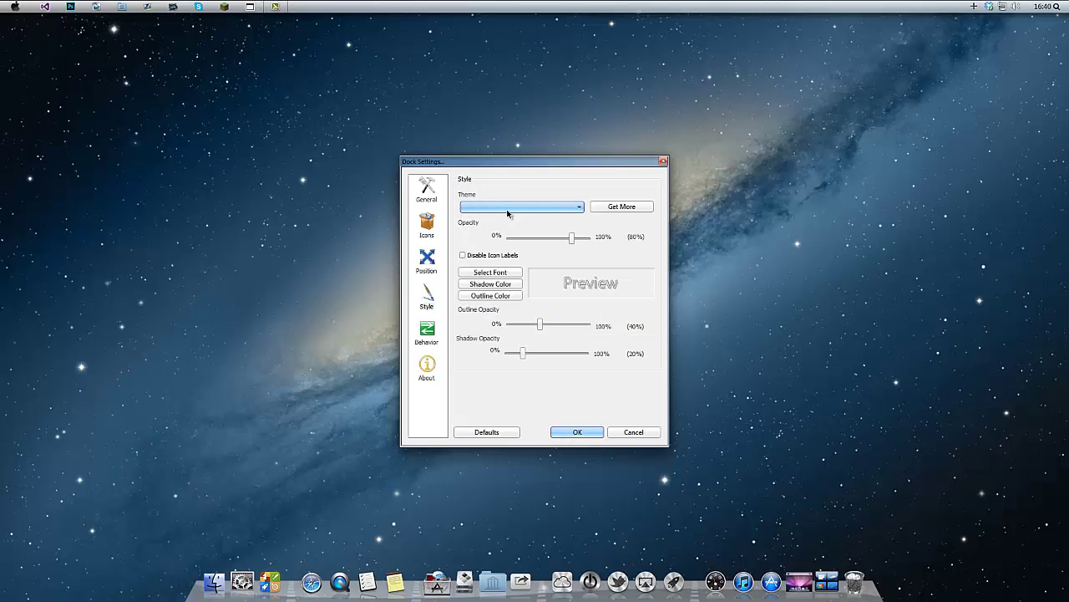
click(539, 261)
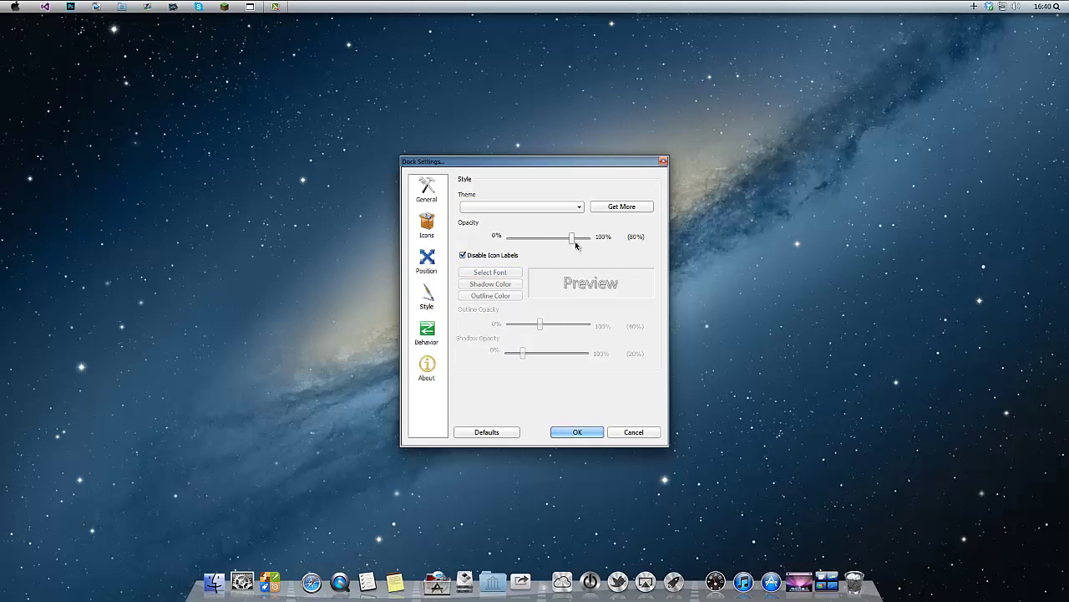
drag(573, 238, 585, 238)
drag(441, 244, 580, 315)
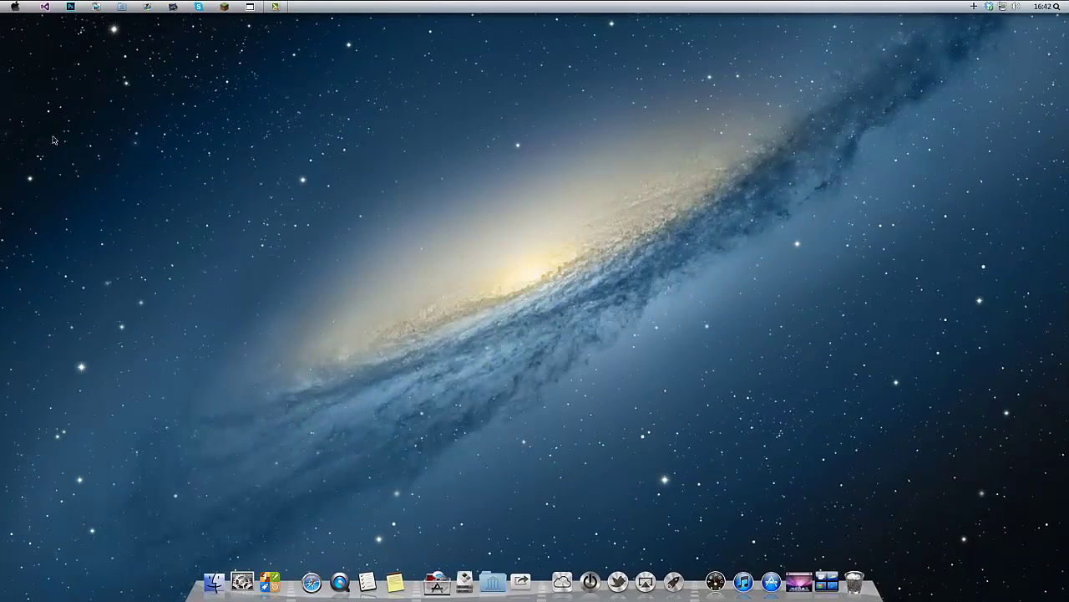